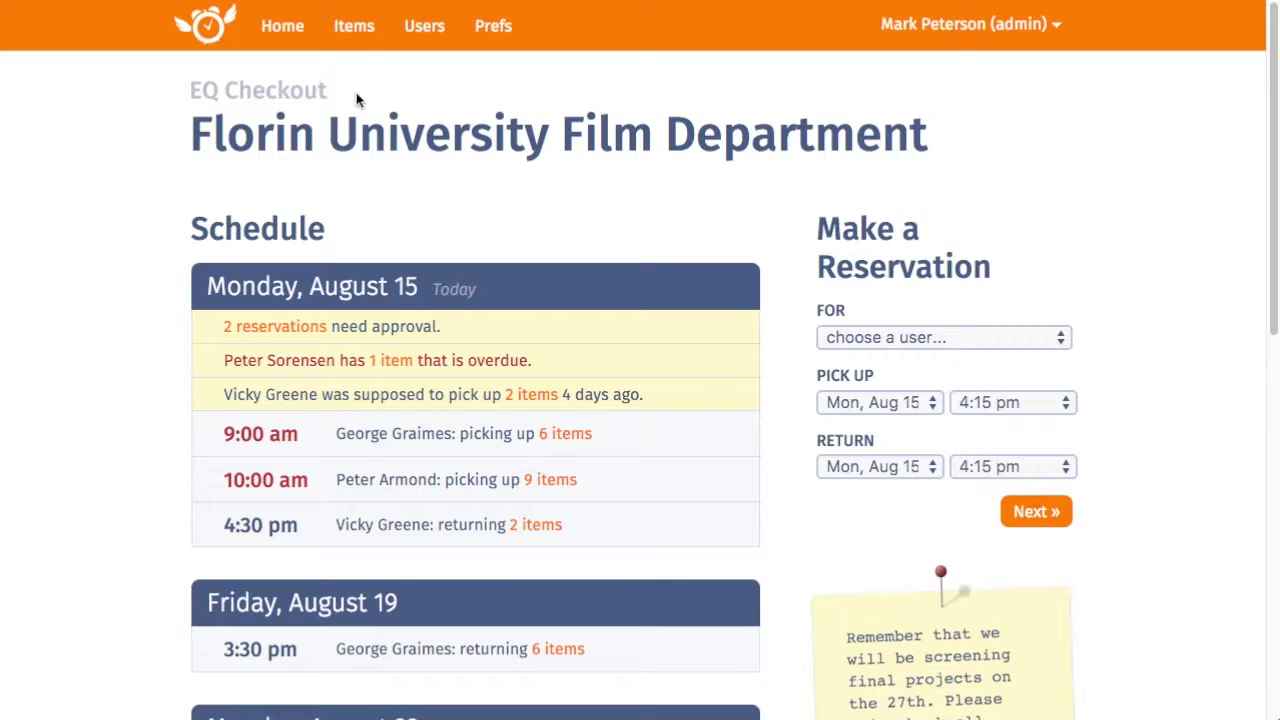
Open the Items list and briefly view HD Camera Kit 1's four contained items
click(356, 27)
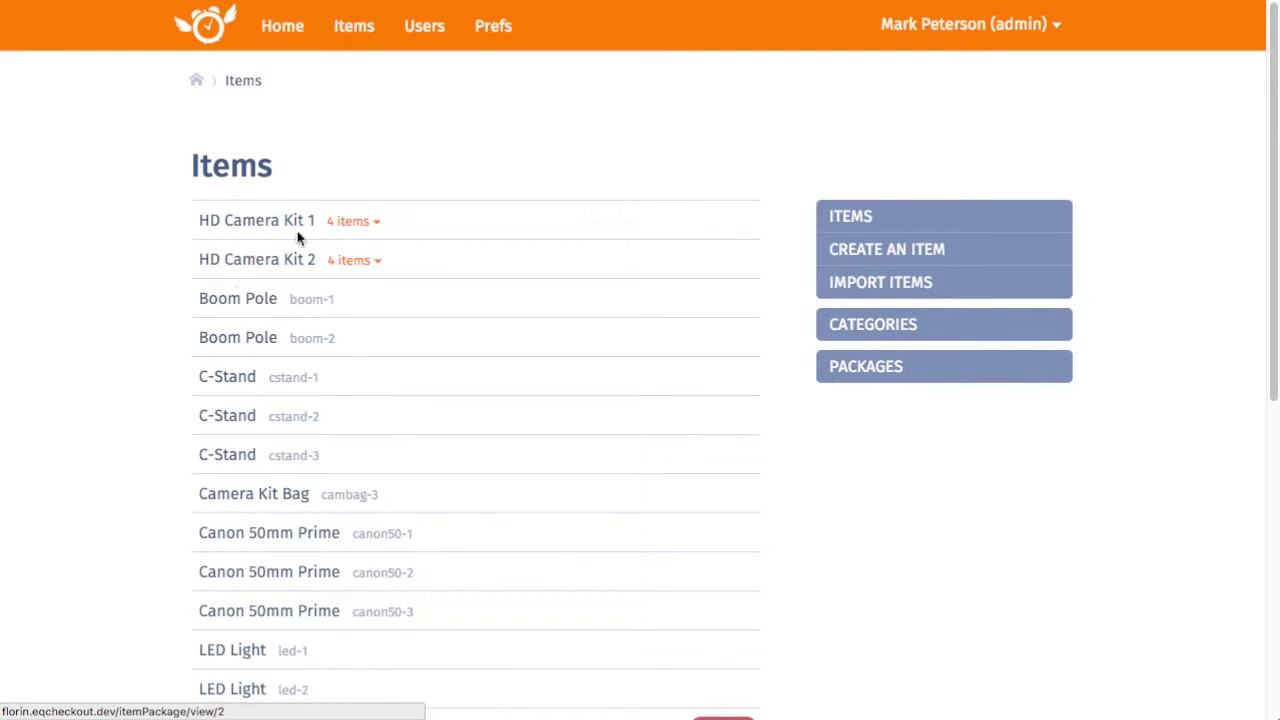
click(363, 224)
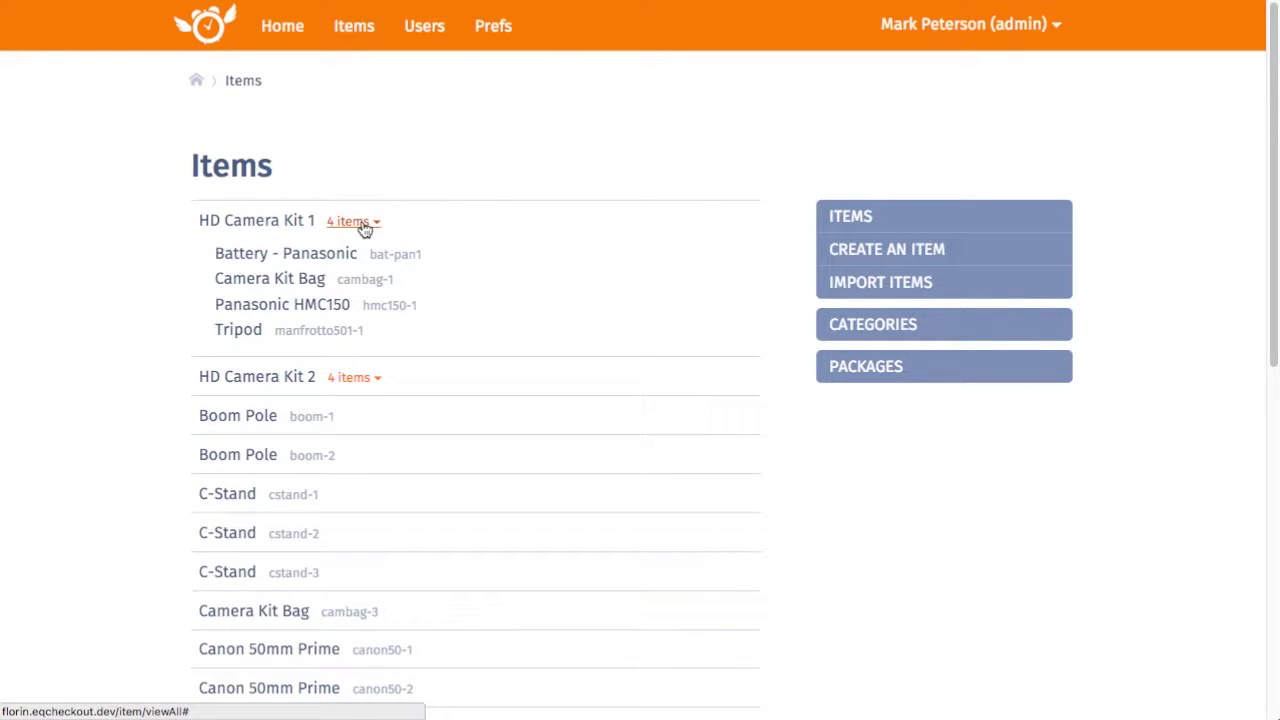
click(363, 224)
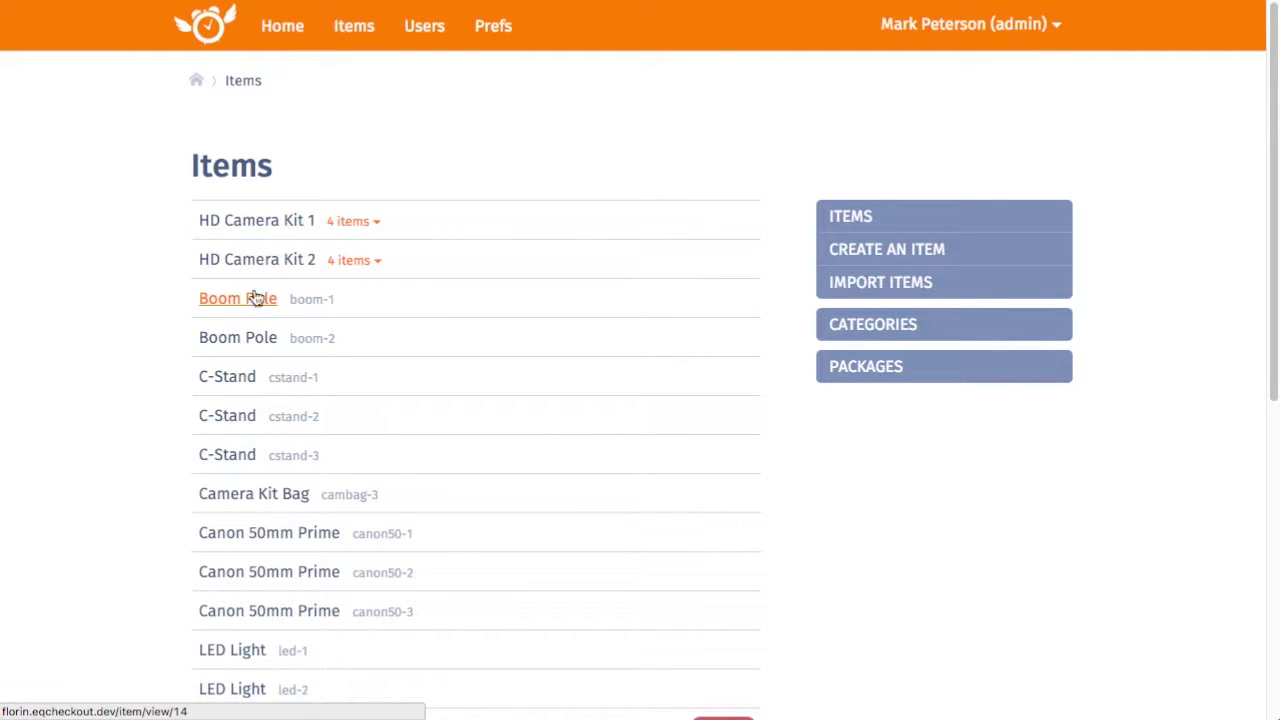
Peek at HD Camera Kit 2's contents, then open Boom Pole boom-1 and its latest history reservation
click(348, 263)
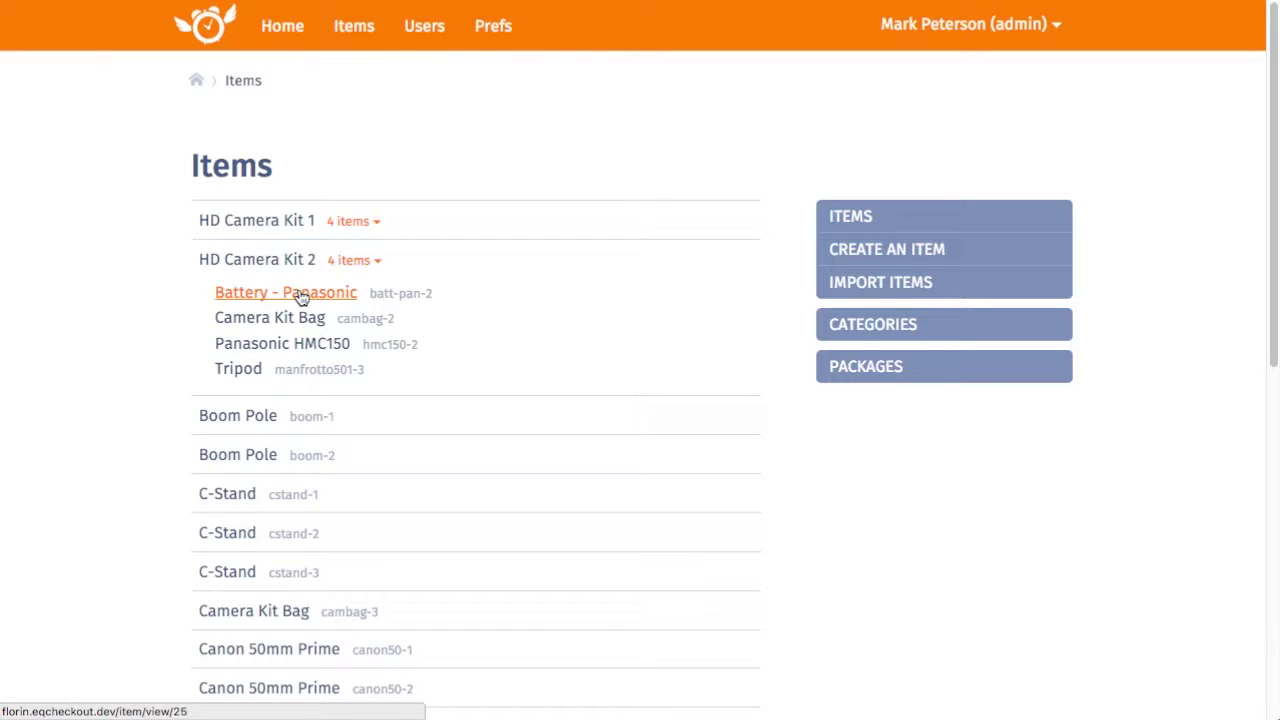
click(345, 261)
click(240, 304)
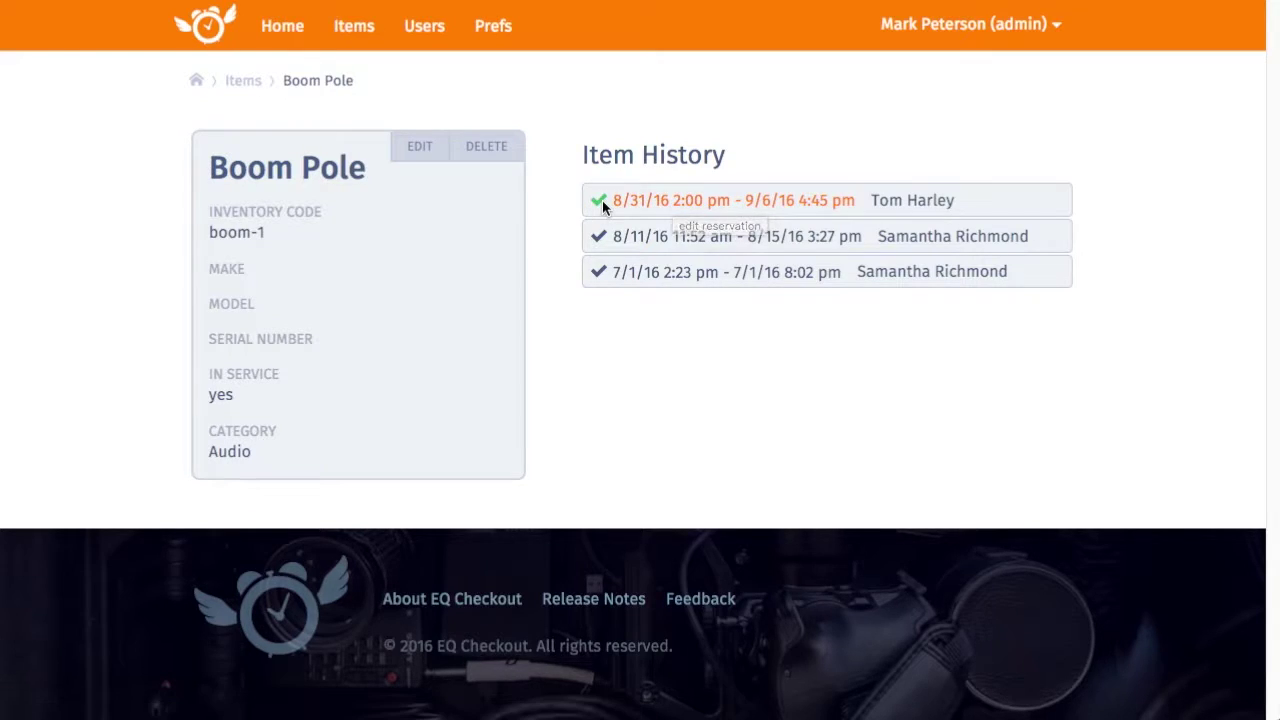
click(660, 205)
scroll(136, 448, down, 1)
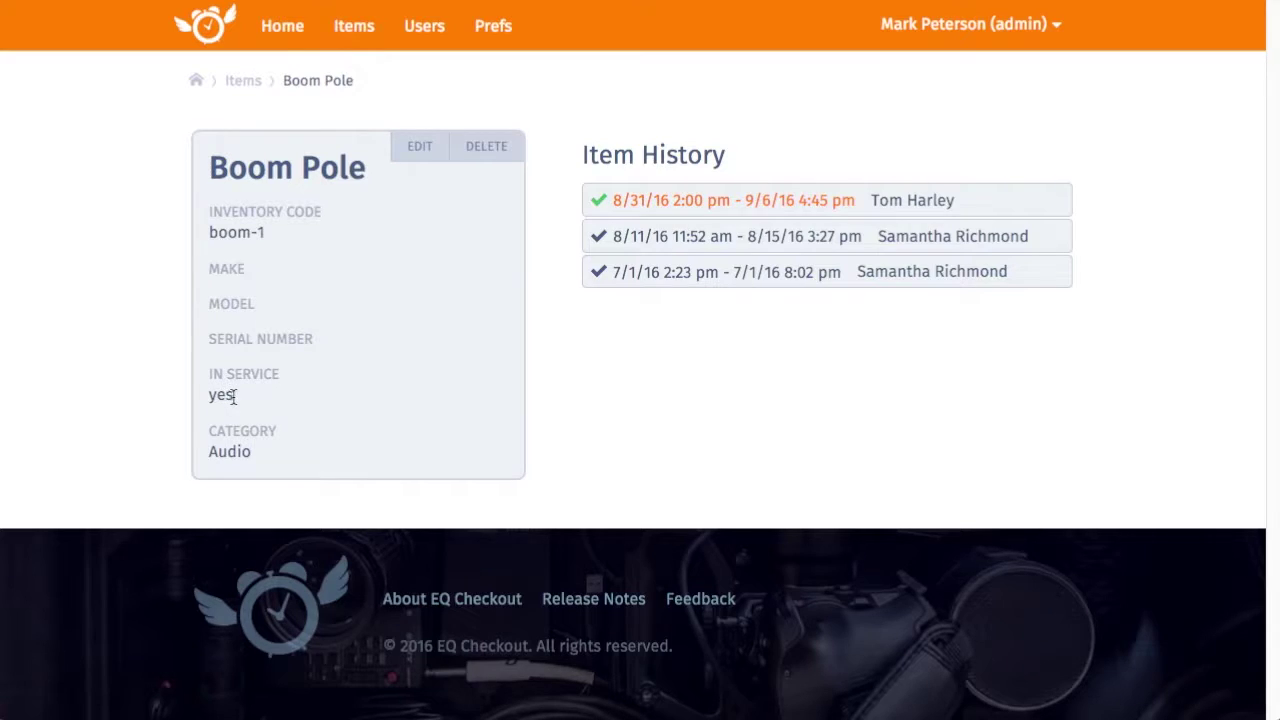
Review the Boom Pole edit form, keep In Service at yes, and leave without saving
click(419, 150)
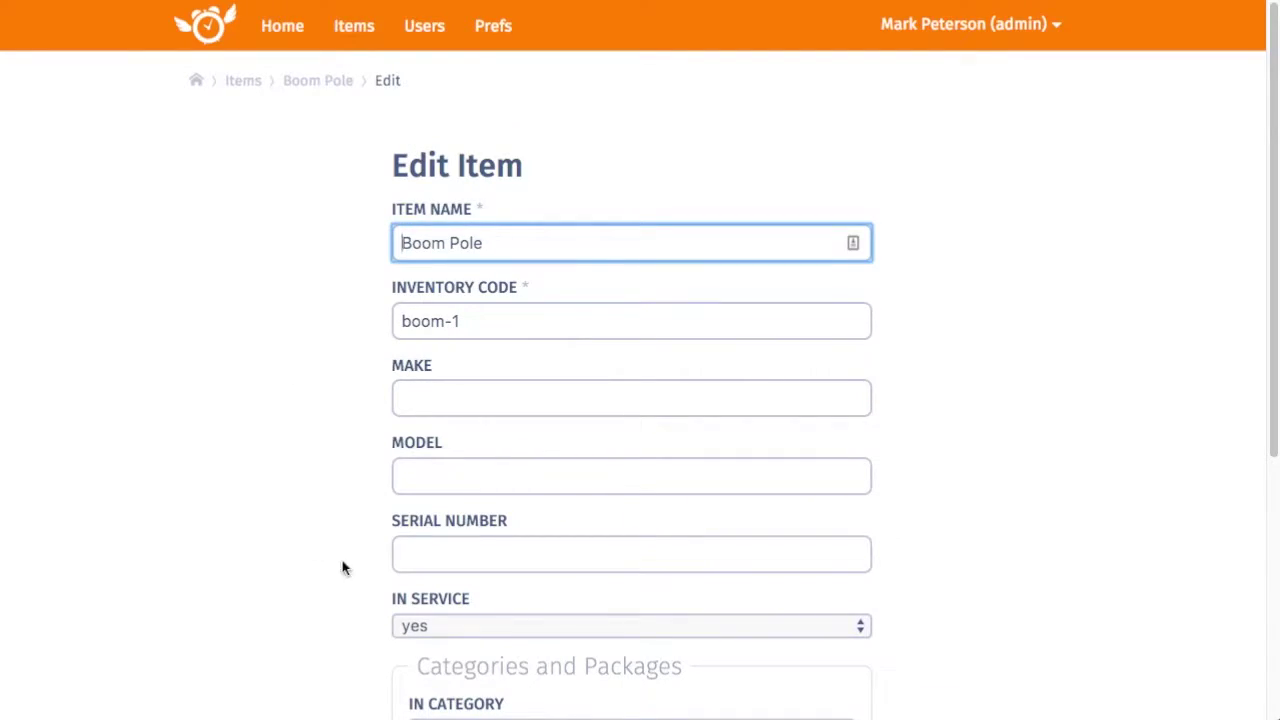
click(419, 628)
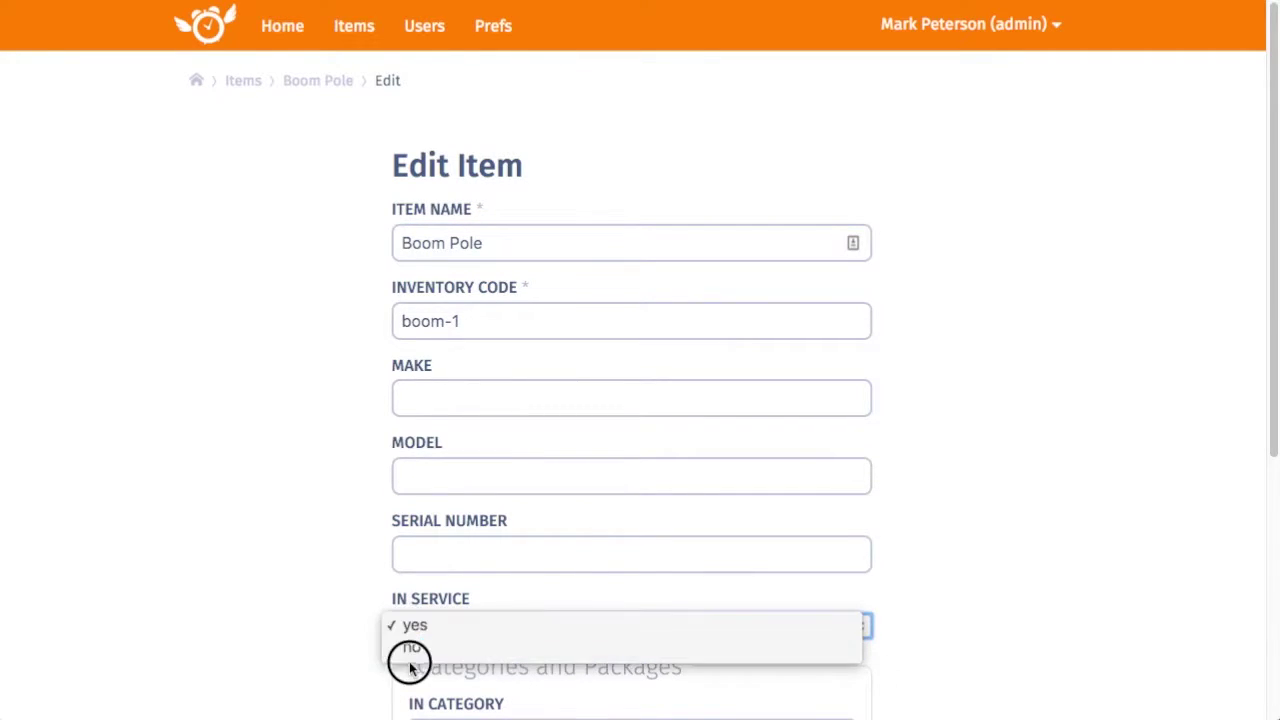
click(355, 578)
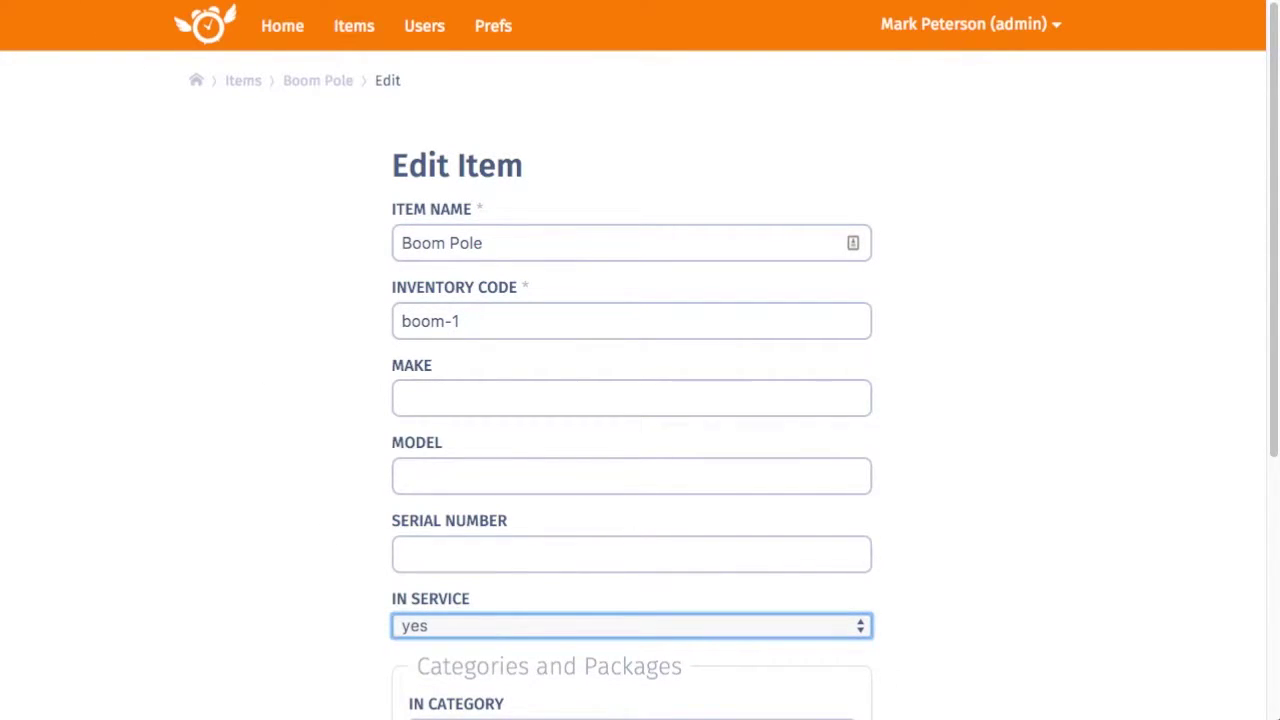
key(alt+Left)
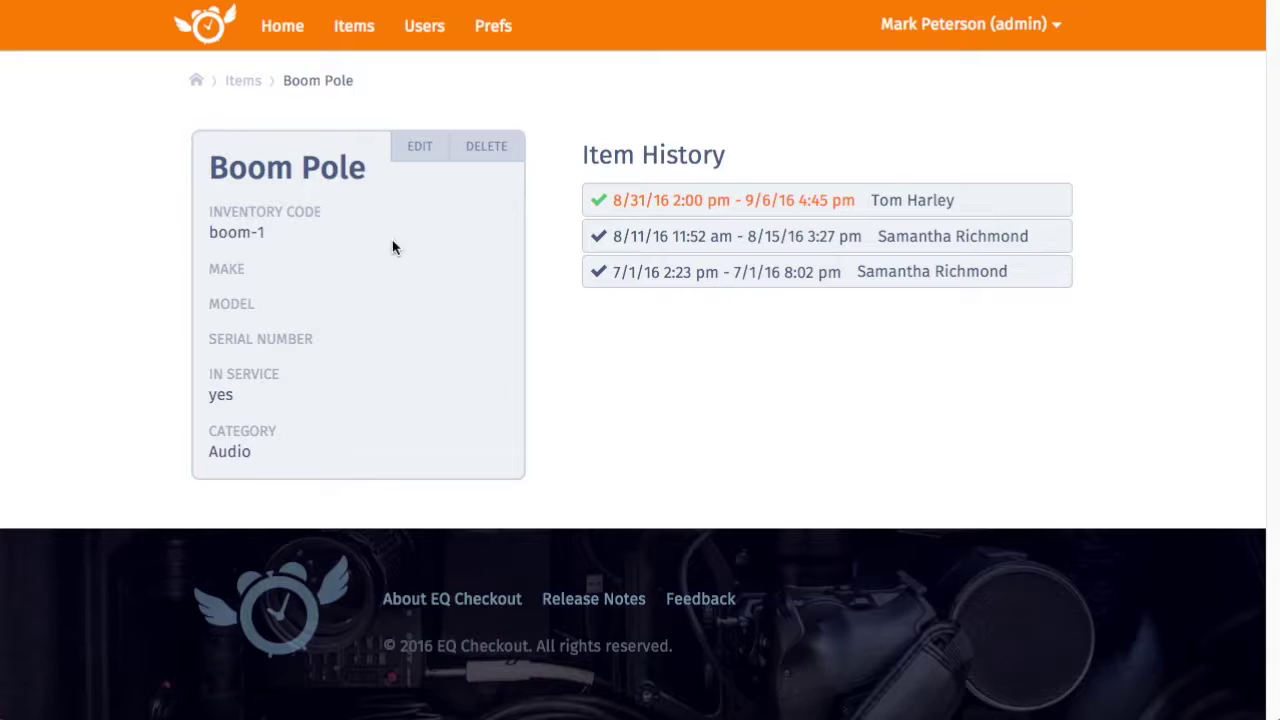
Return to the Items list and open HD Camera Kit 1's package page
click(245, 82)
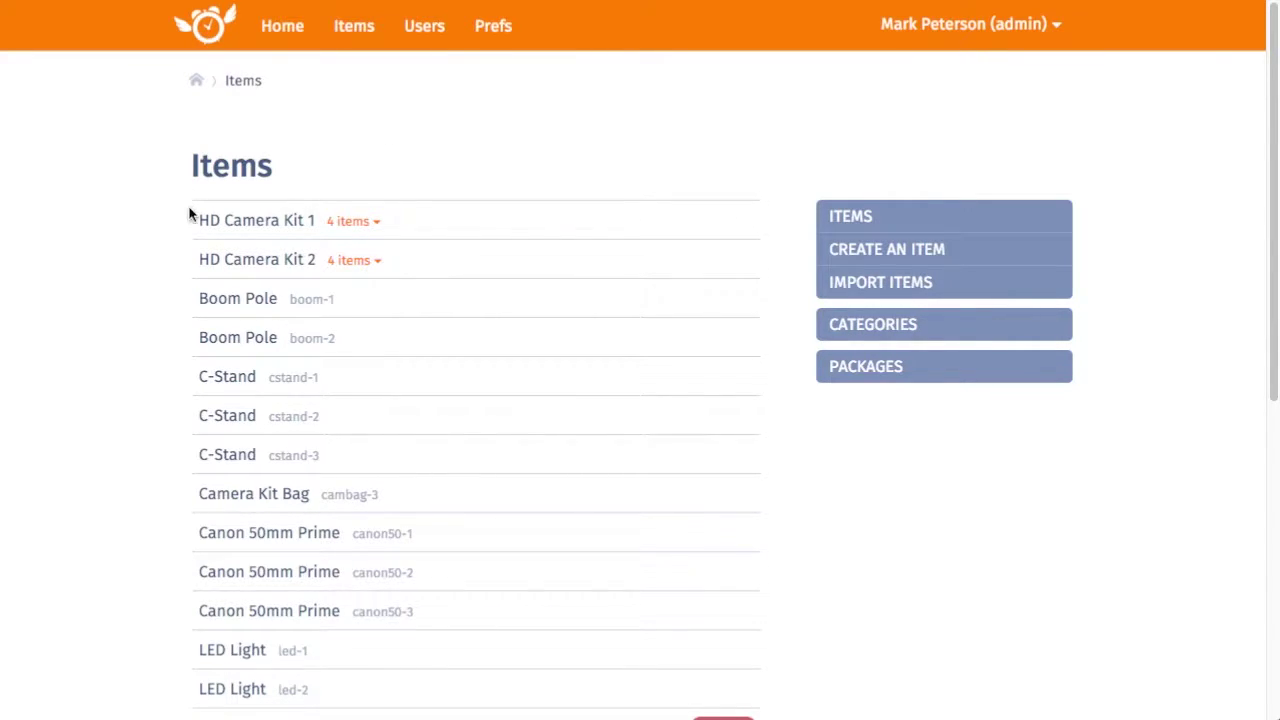
click(256, 222)
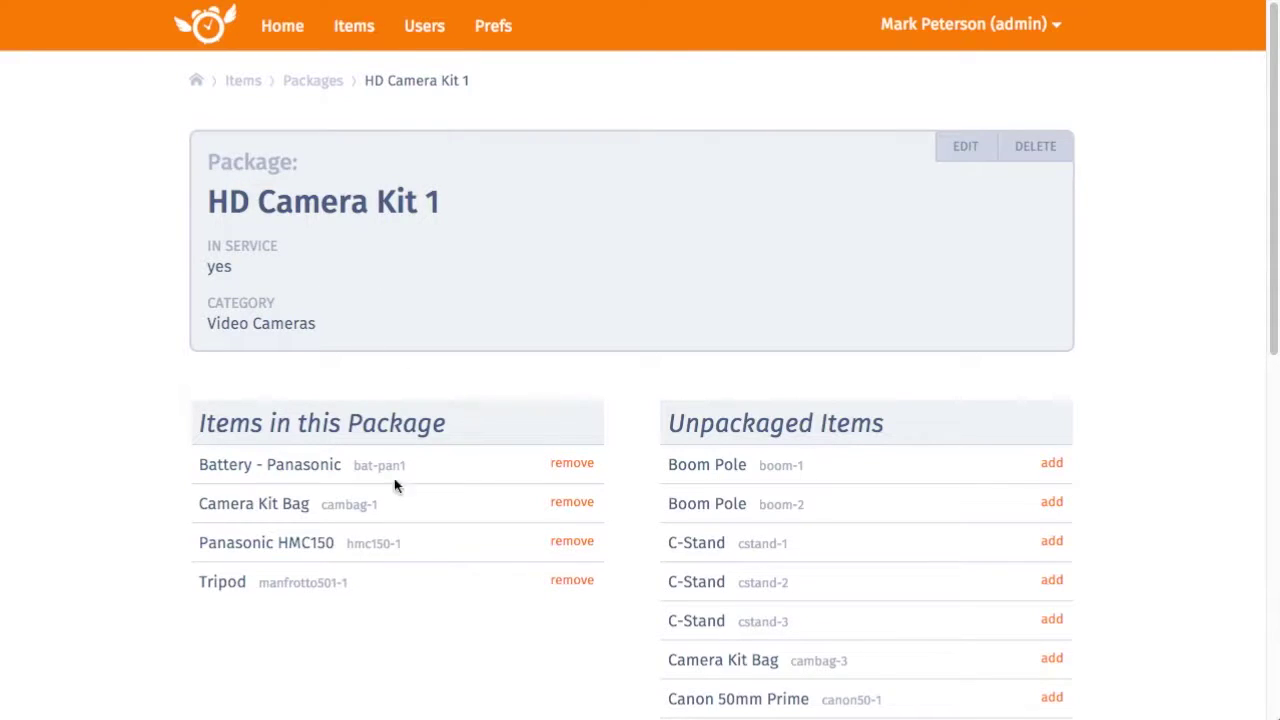
Add Boom Poles boom-1 and boom-2 and C-Stand cstand-1 to HD Camera Kit 1
click(1052, 465)
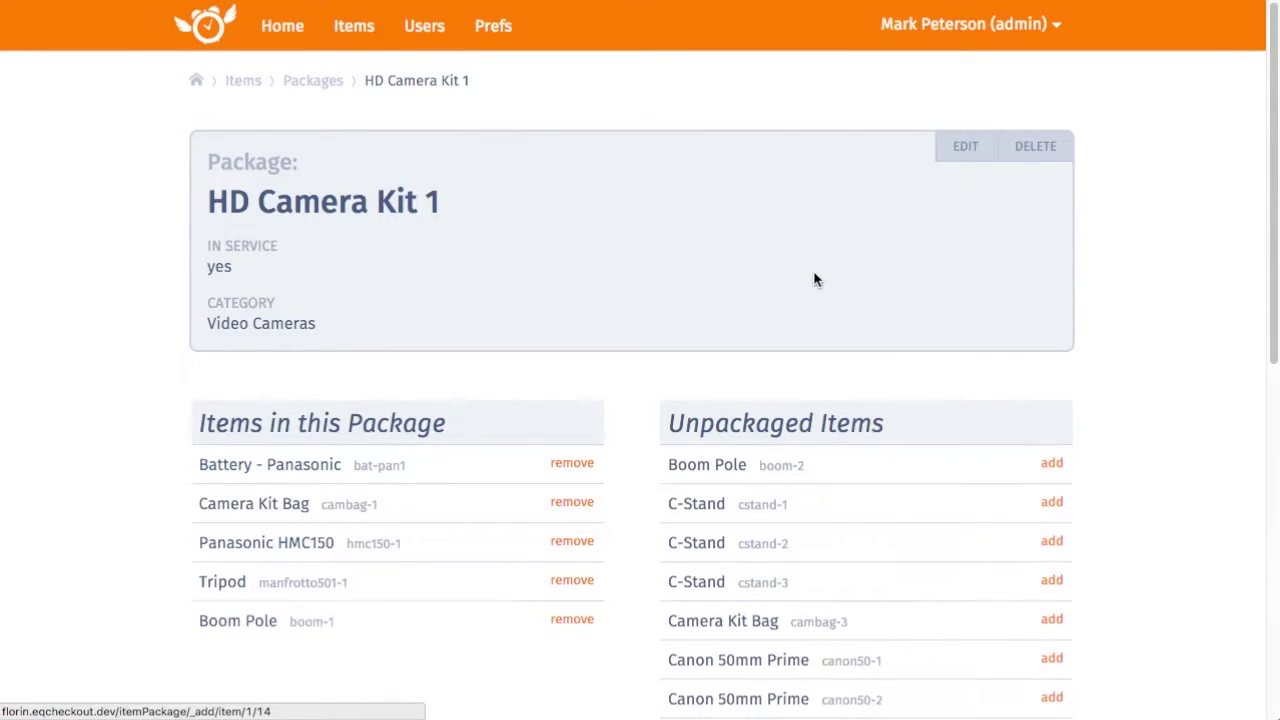
click(1052, 465)
click(1052, 465)
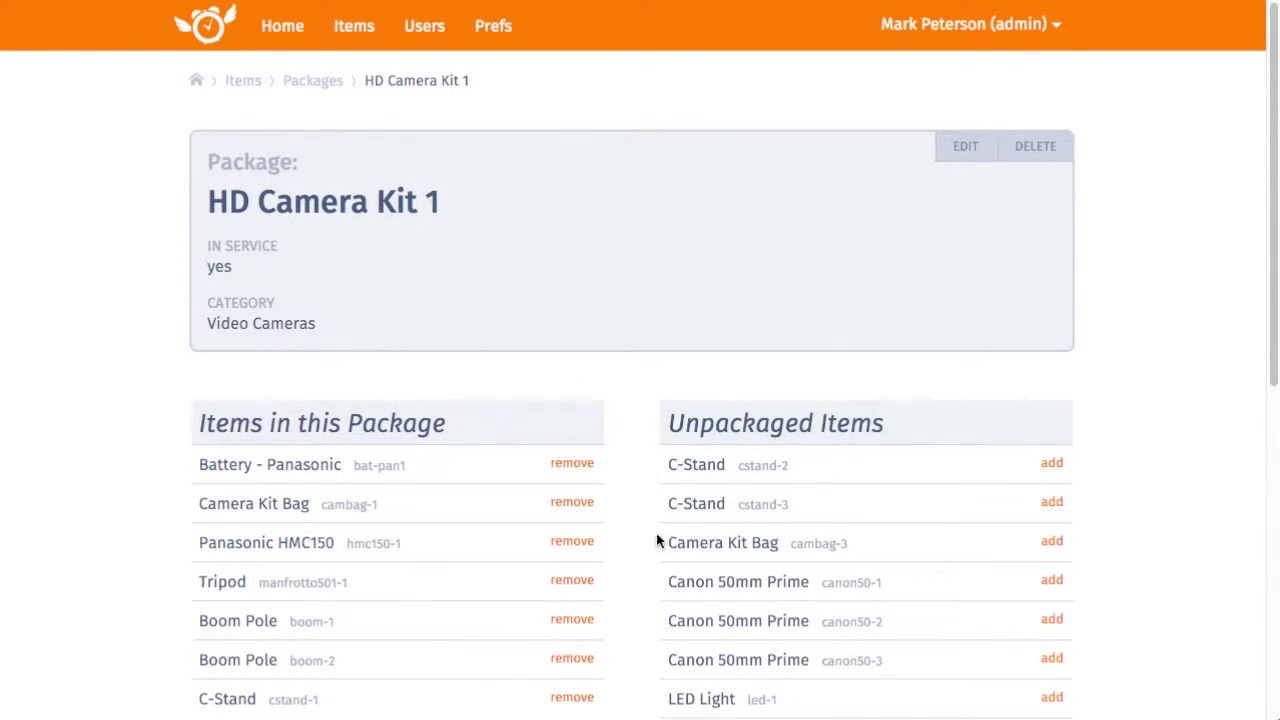
Remove boom-1, boom-2 and cstand-1 from the package and return to the Items list
click(588, 624)
click(586, 622)
click(586, 624)
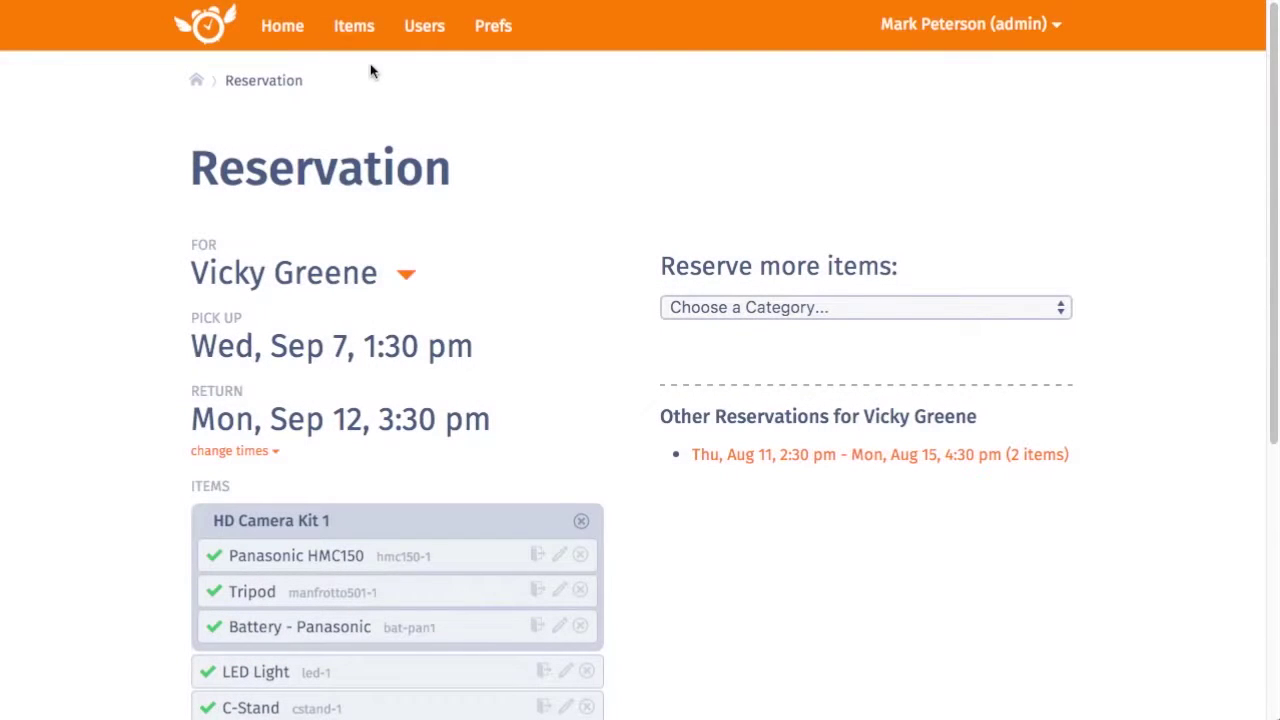
click(355, 27)
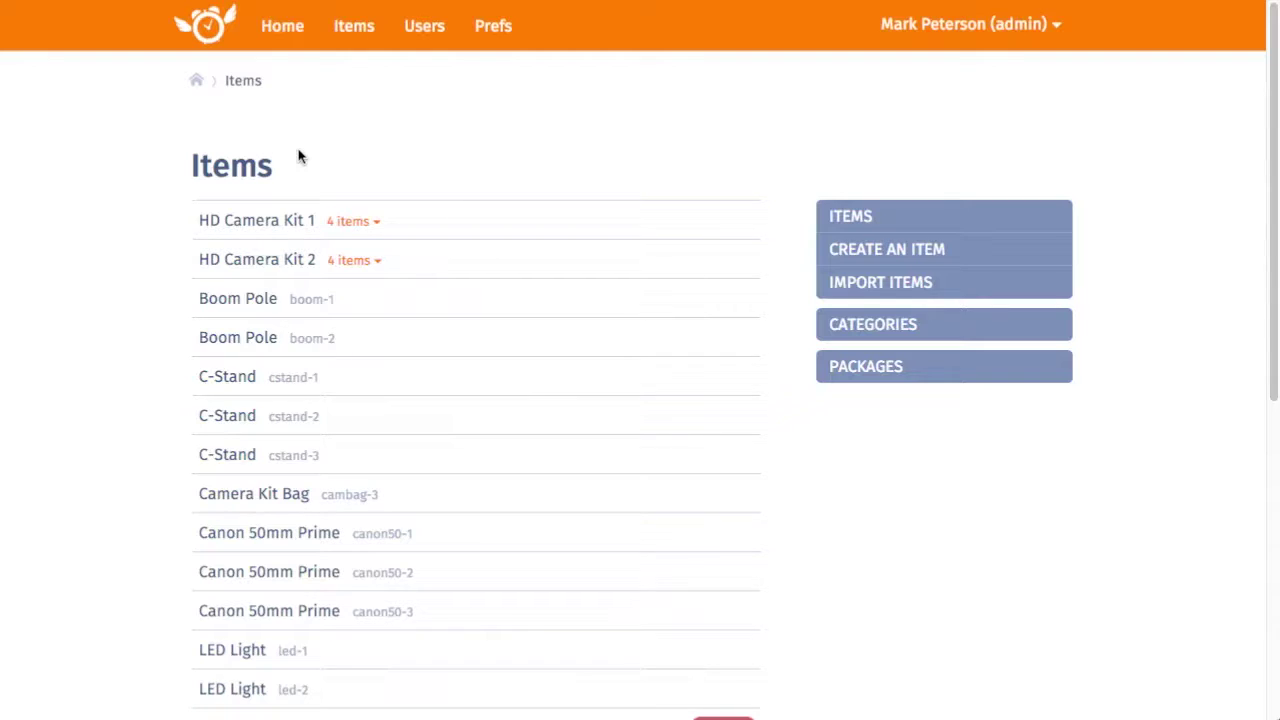
Show the Categories page with its six categories, including Audio with 8 items
click(860, 331)
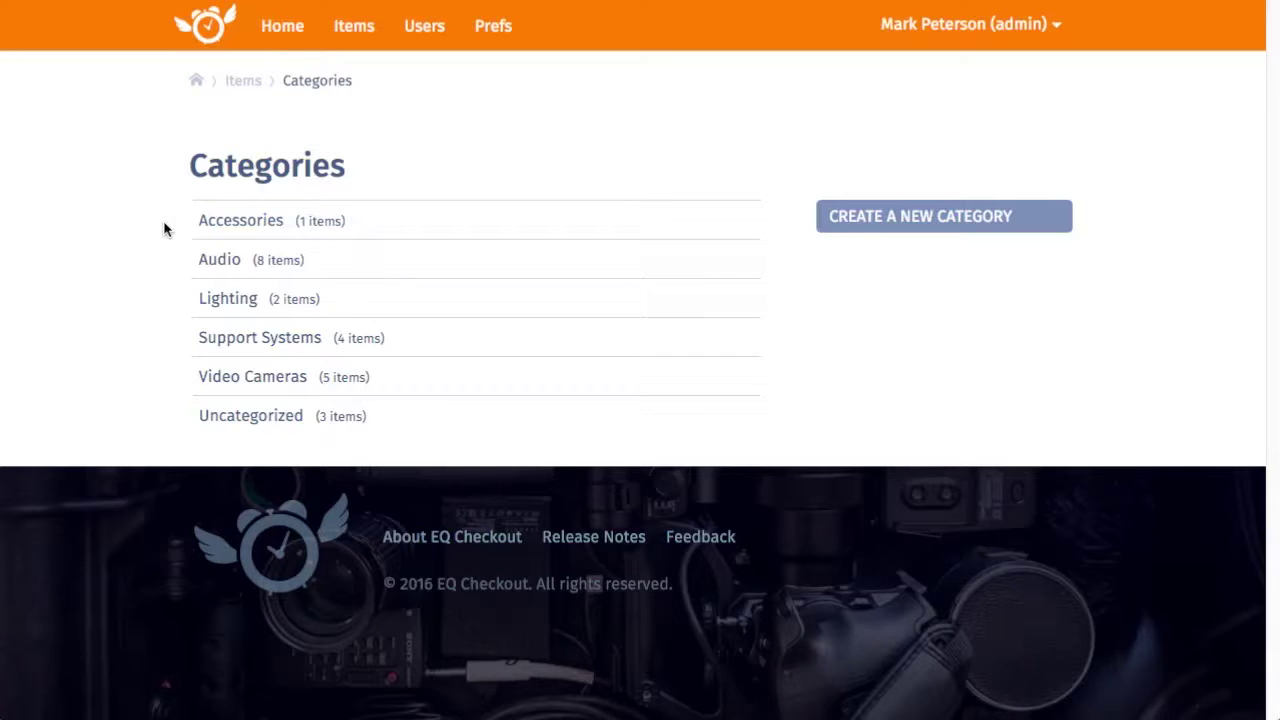
Start a reservation returning Tue, Aug 16 and list its available Video Cameras
click(283, 28)
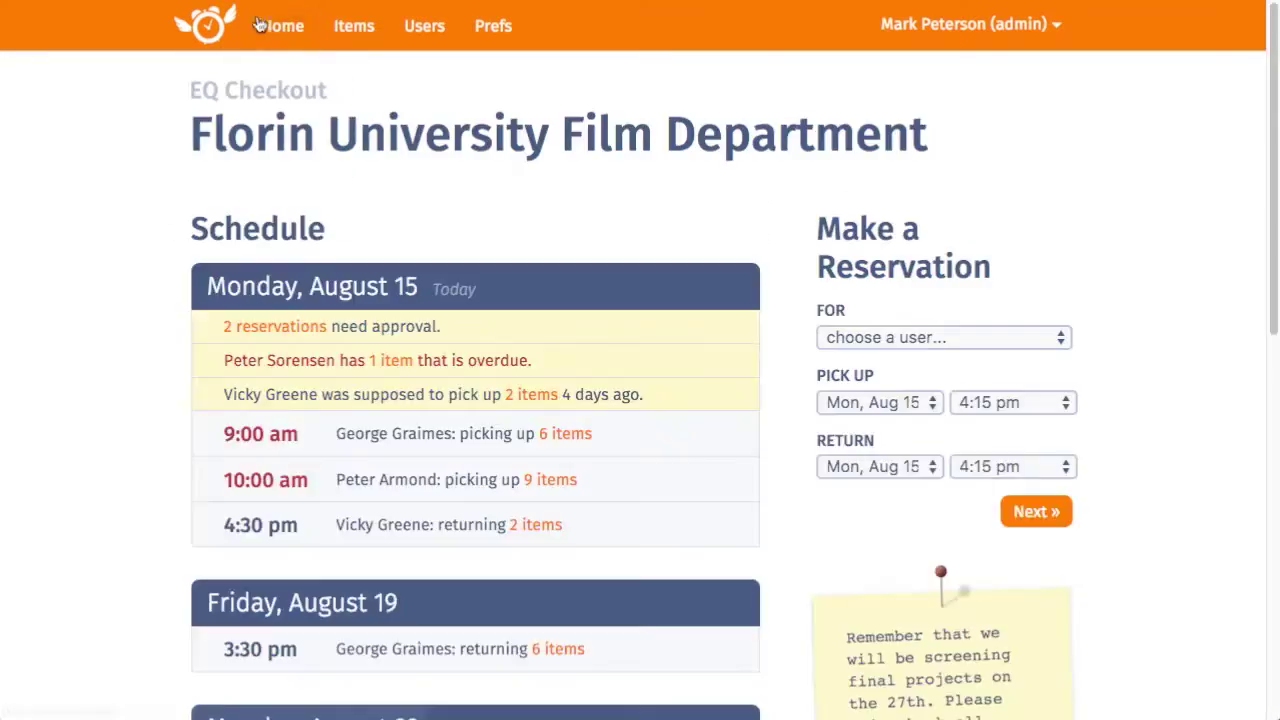
click(884, 466)
click(878, 489)
click(1036, 512)
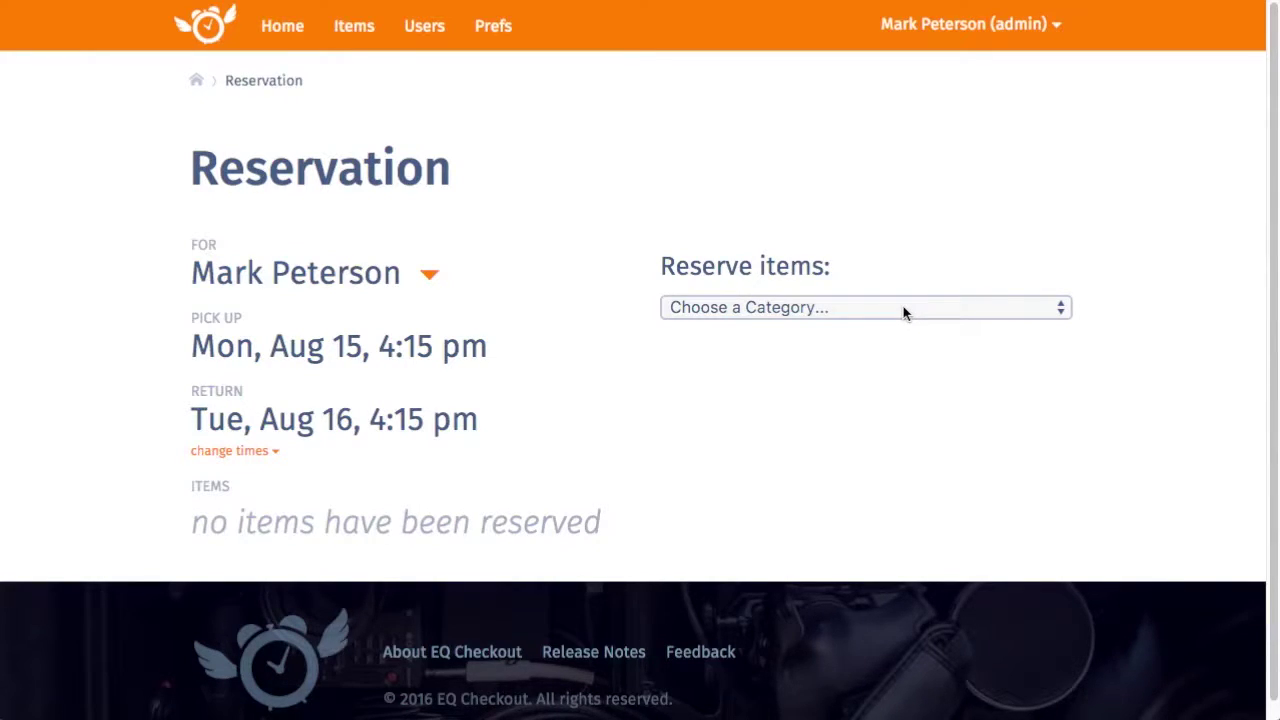
click(903, 313)
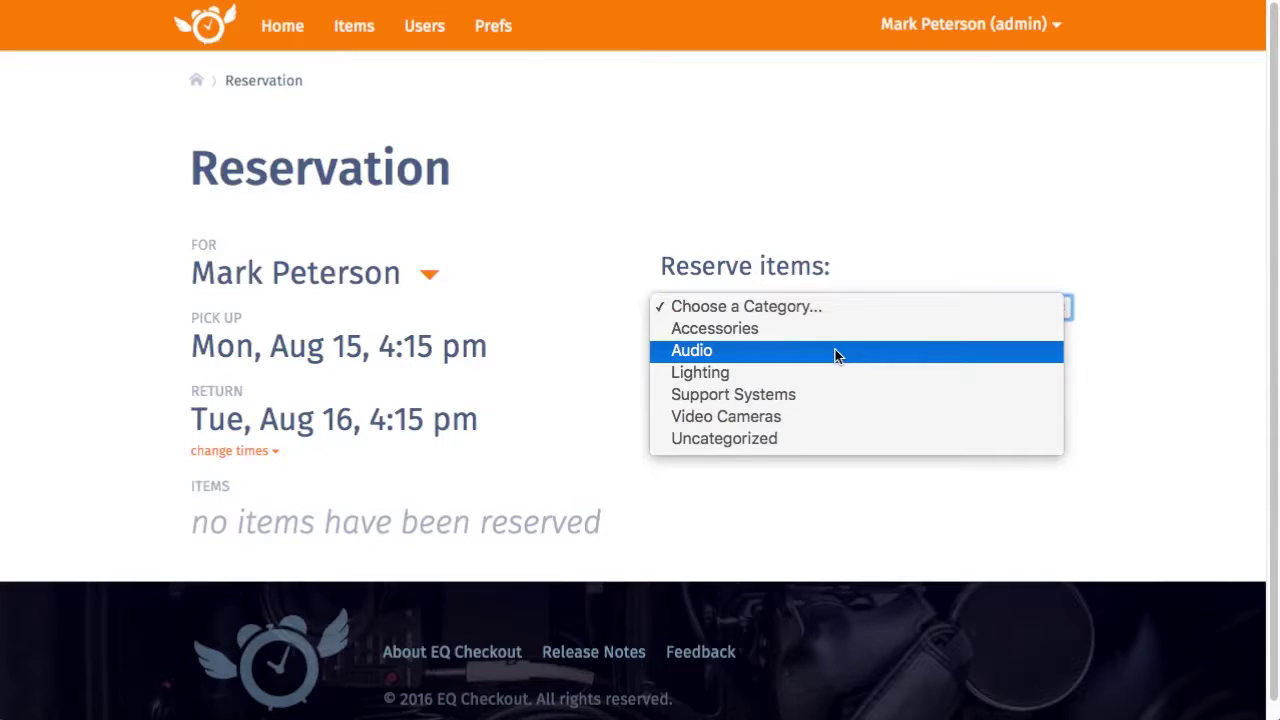
click(833, 416)
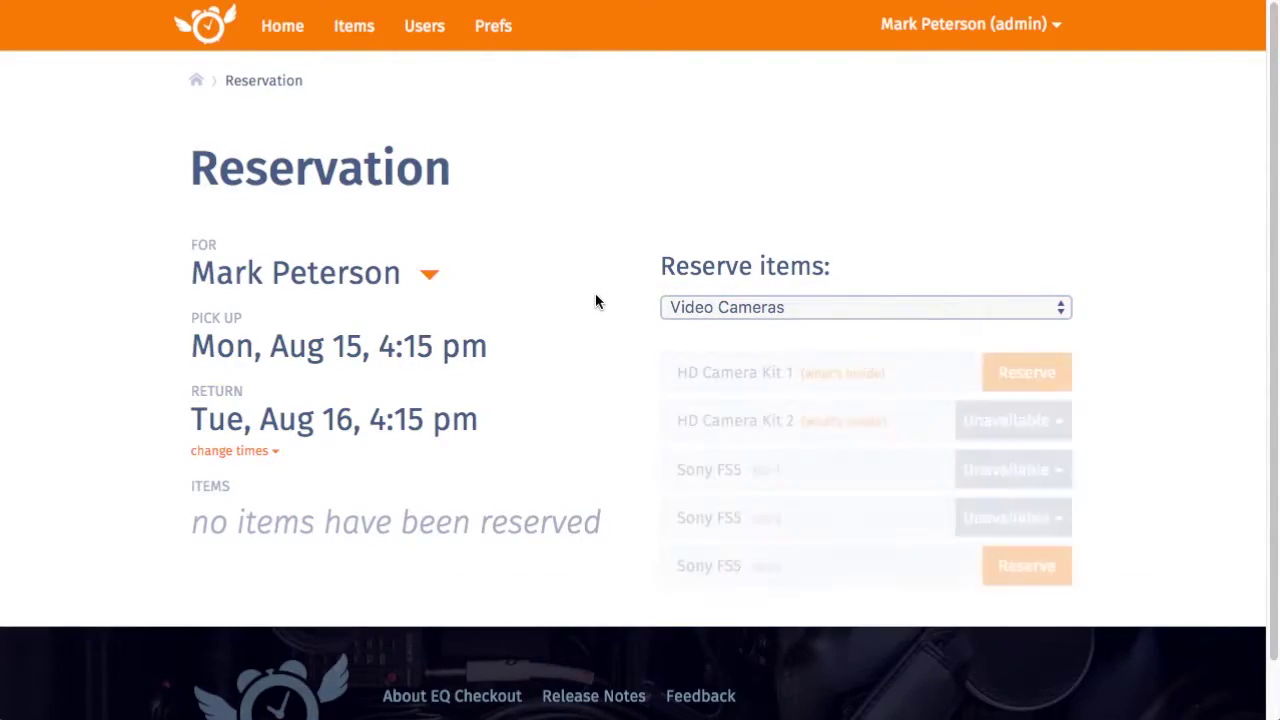
scroll(595, 293, down, 1)
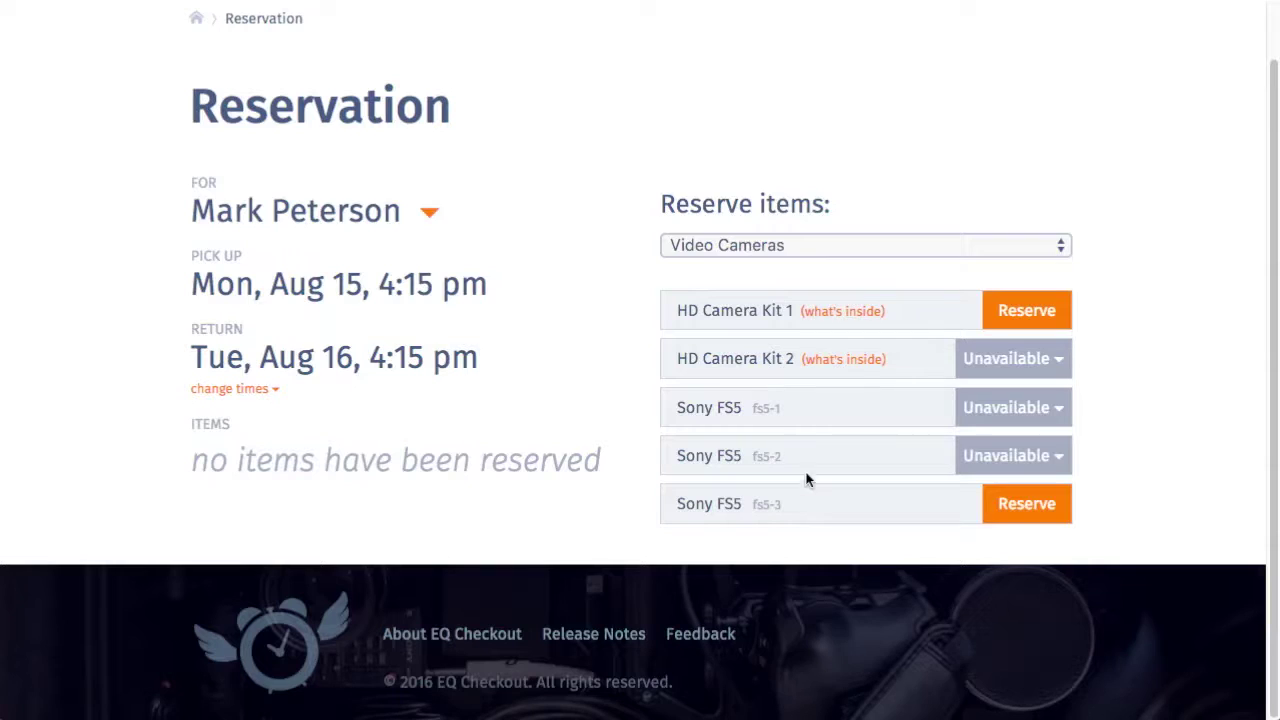
click(1027, 358)
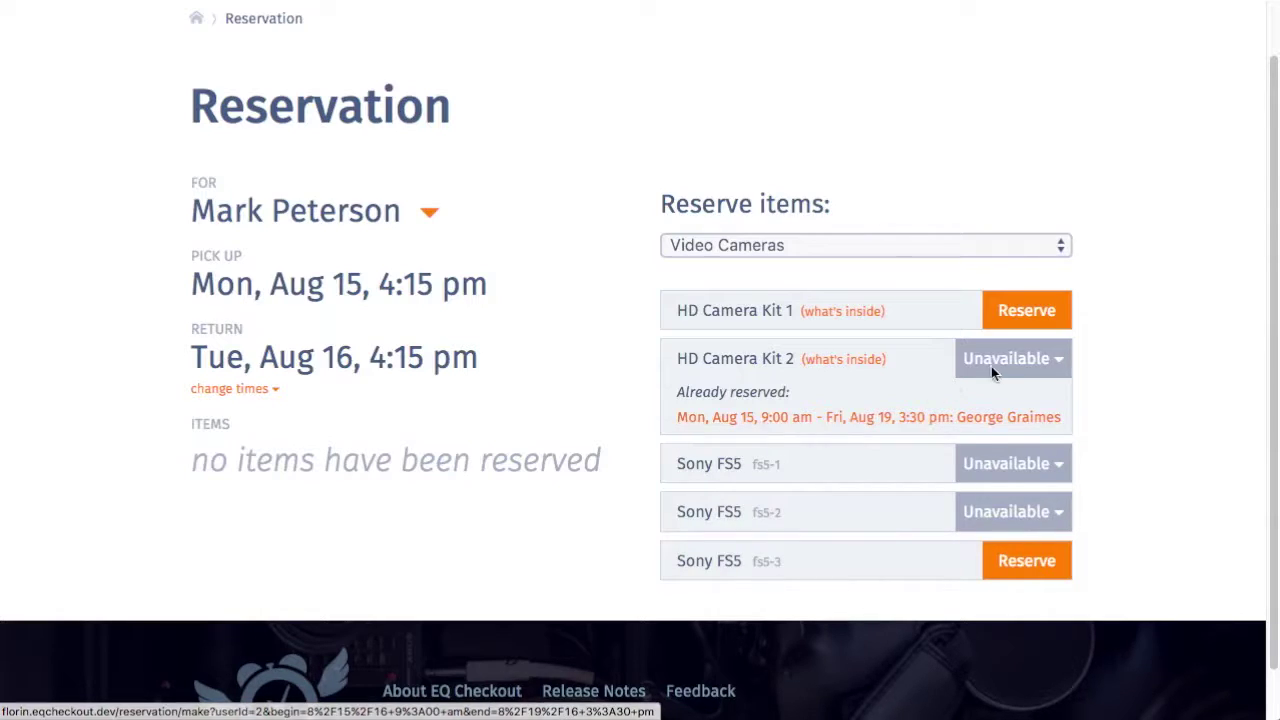
click(1052, 359)
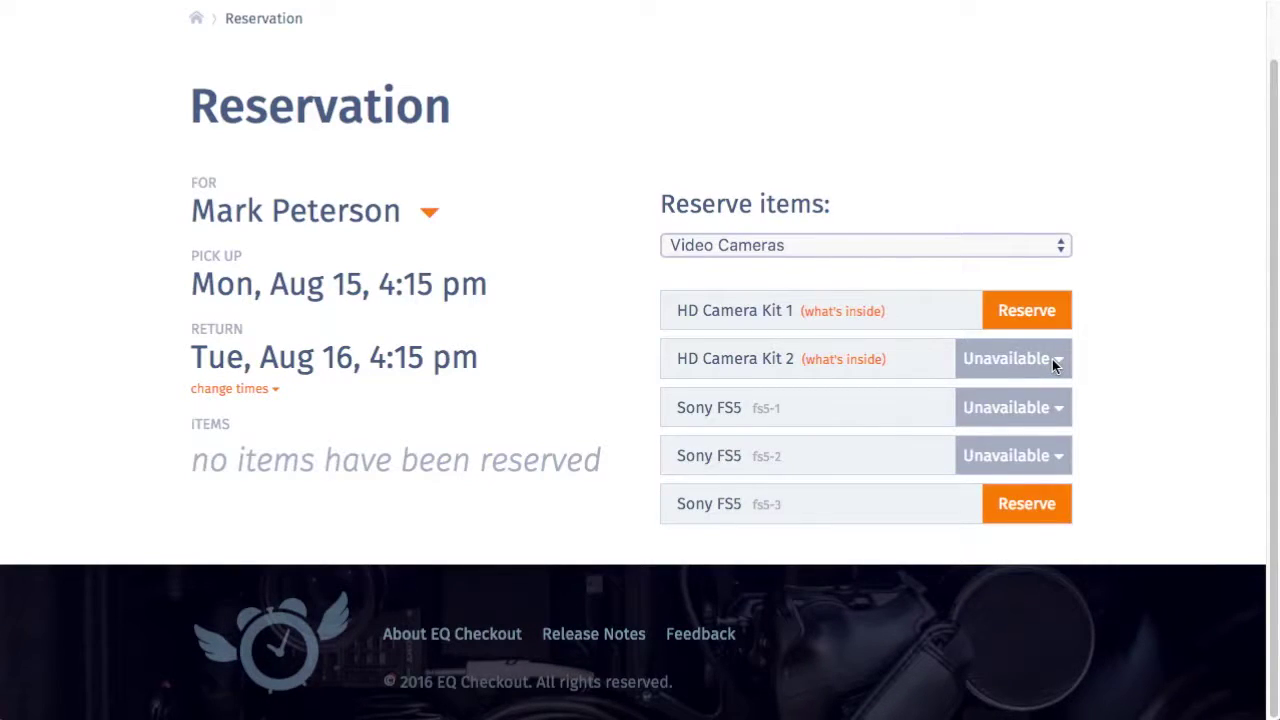
click(1052, 359)
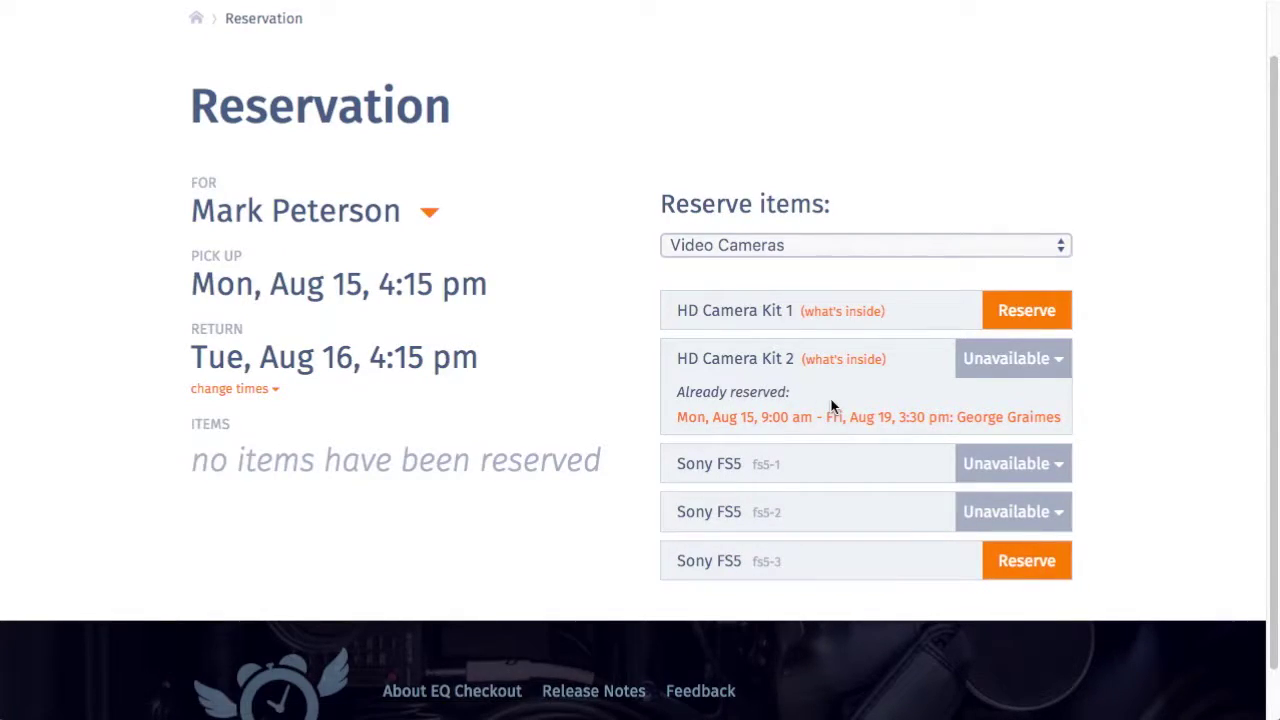
click(1006, 366)
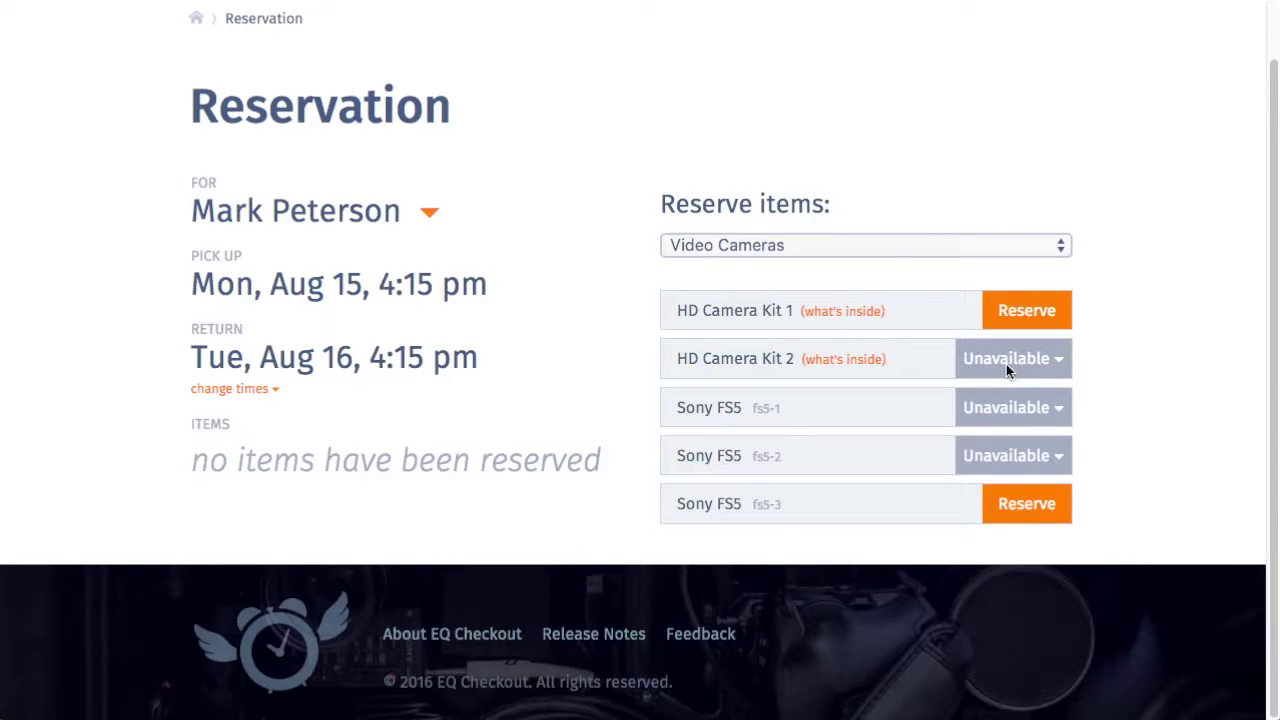
click(845, 316)
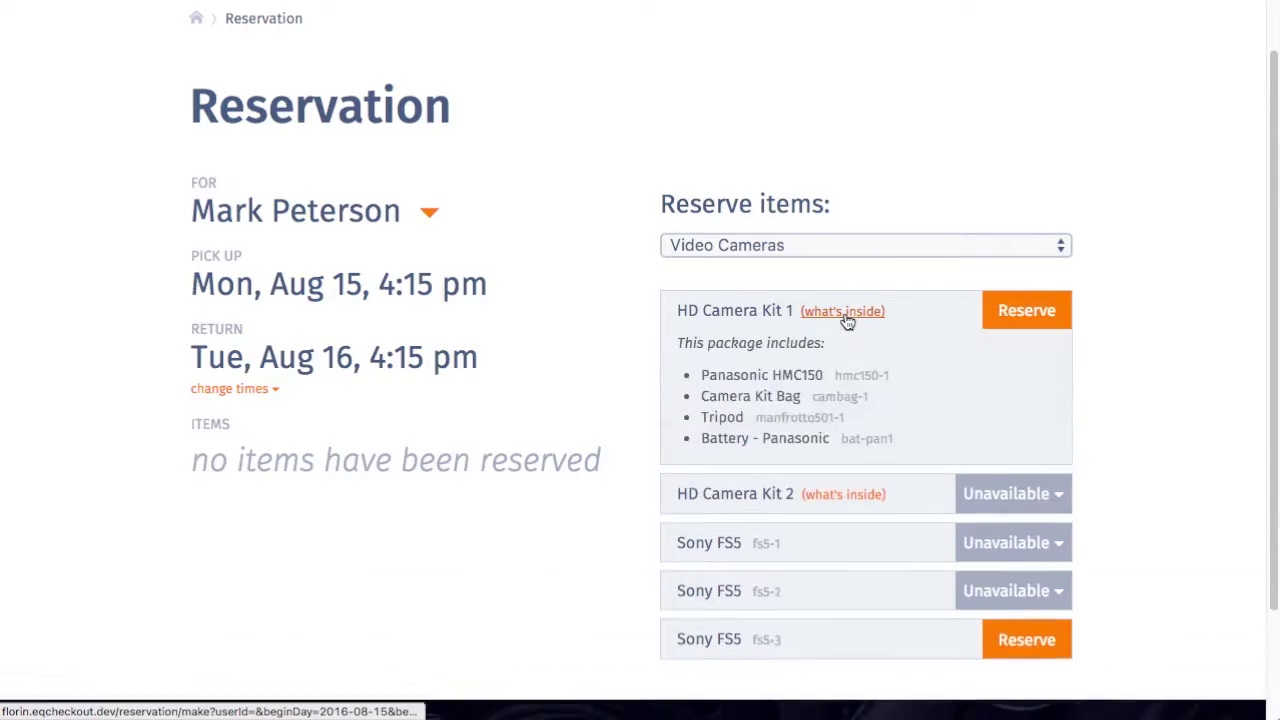
click(845, 318)
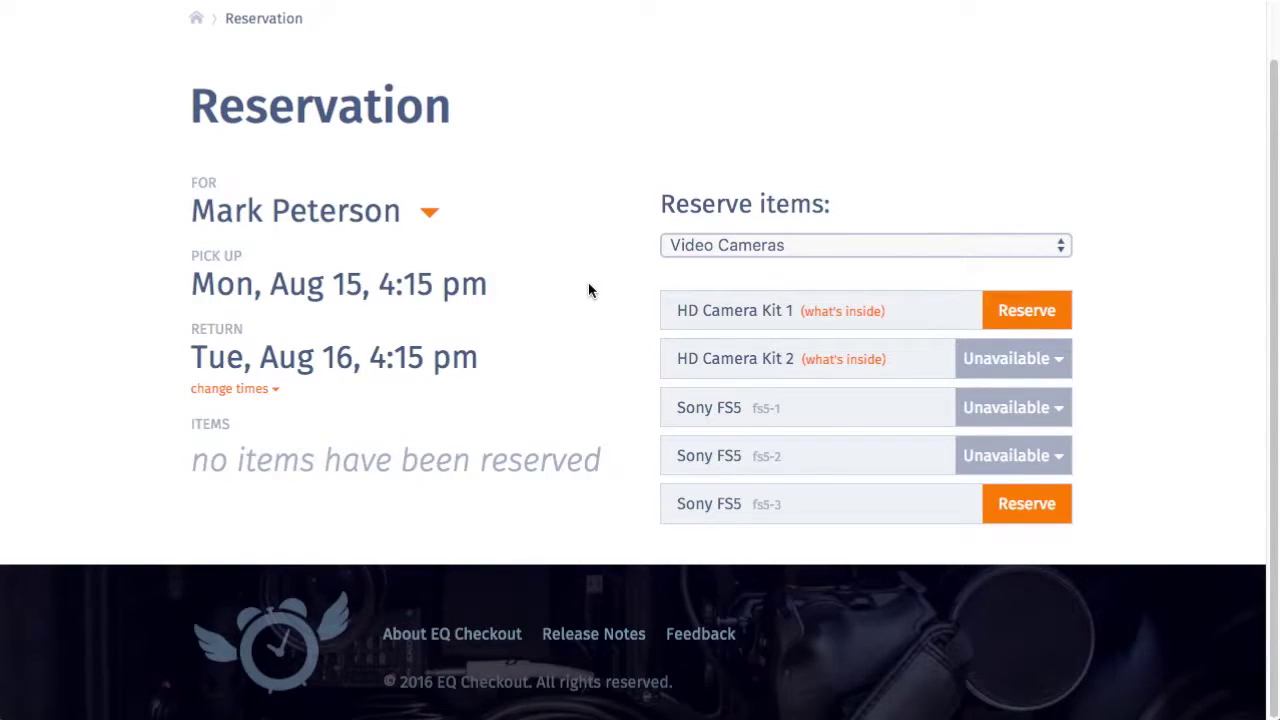
scroll(589, 285, up, 1)
scroll(588, 290, up, 1)
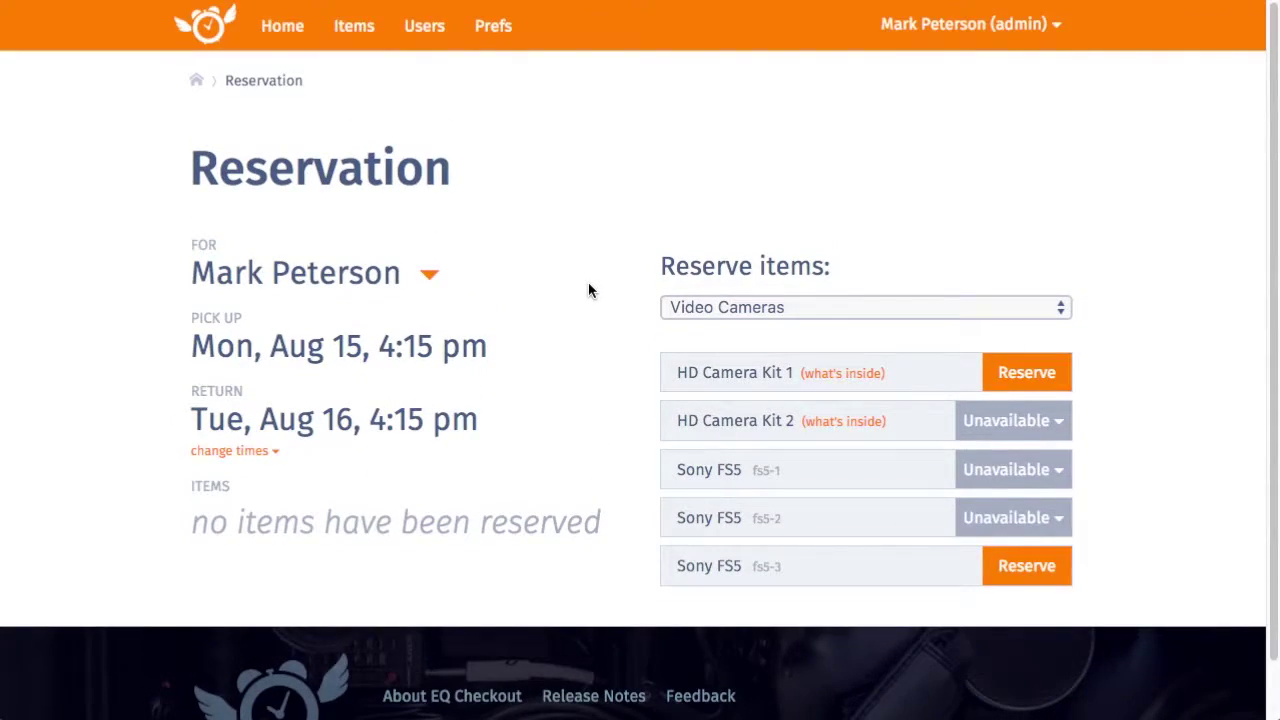
Go from Items to Categories and open the Audio category's eight items
click(352, 30)
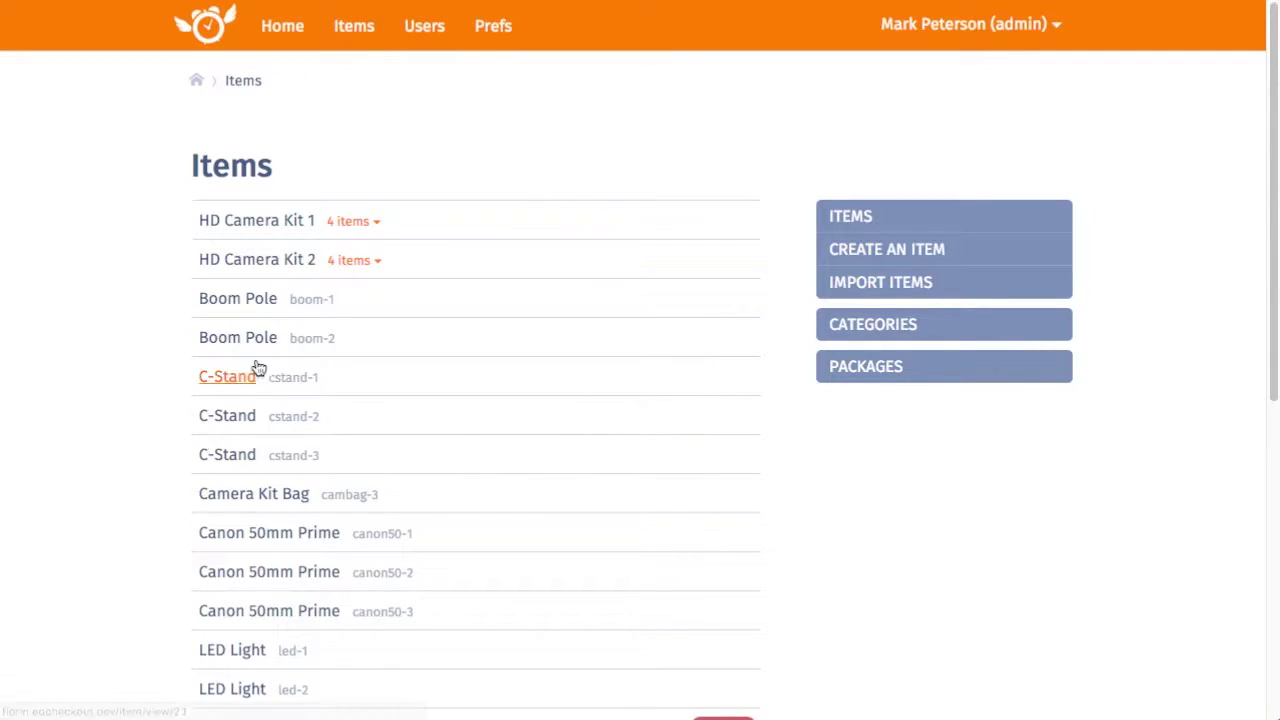
click(916, 327)
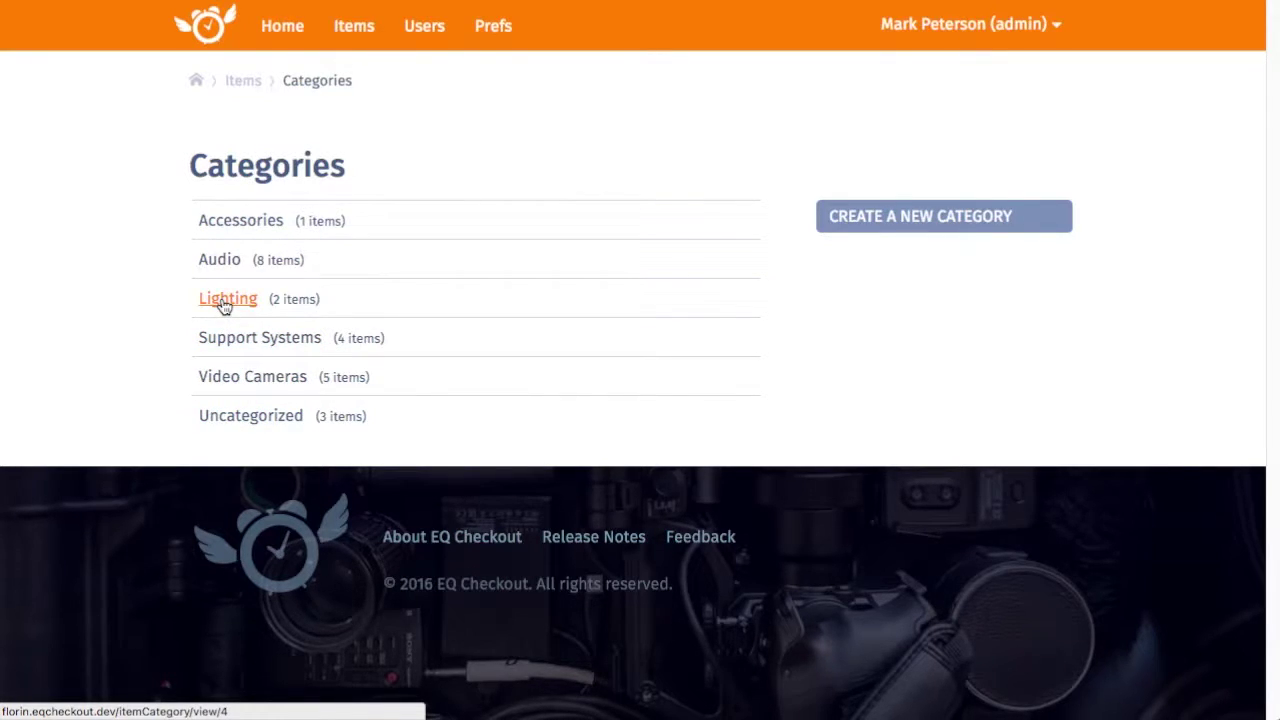
click(220, 264)
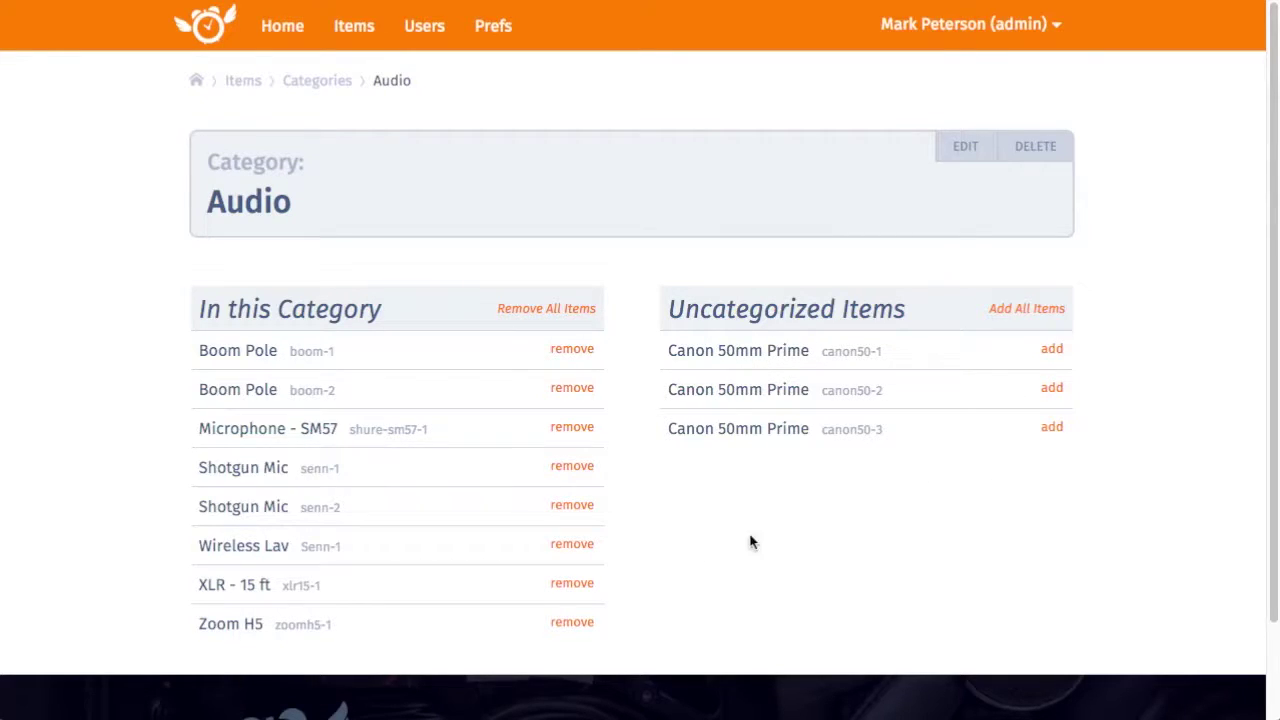
click(562, 630)
click(572, 586)
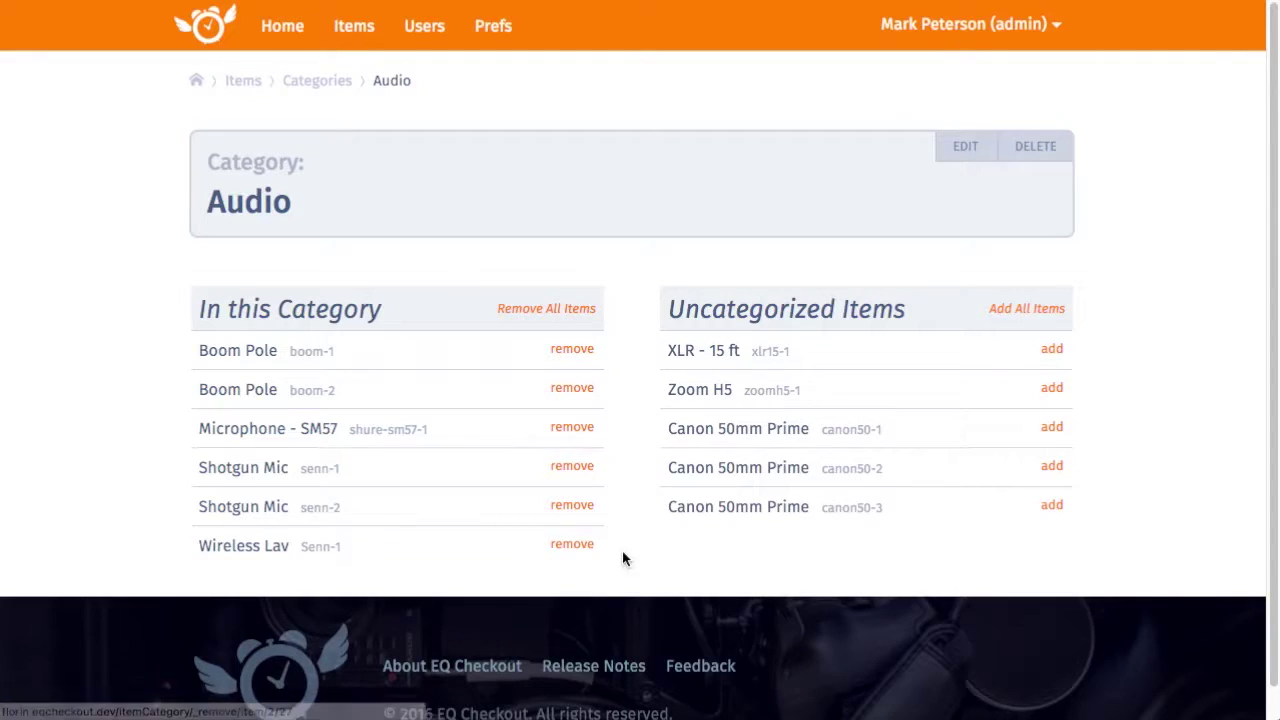
click(1051, 379)
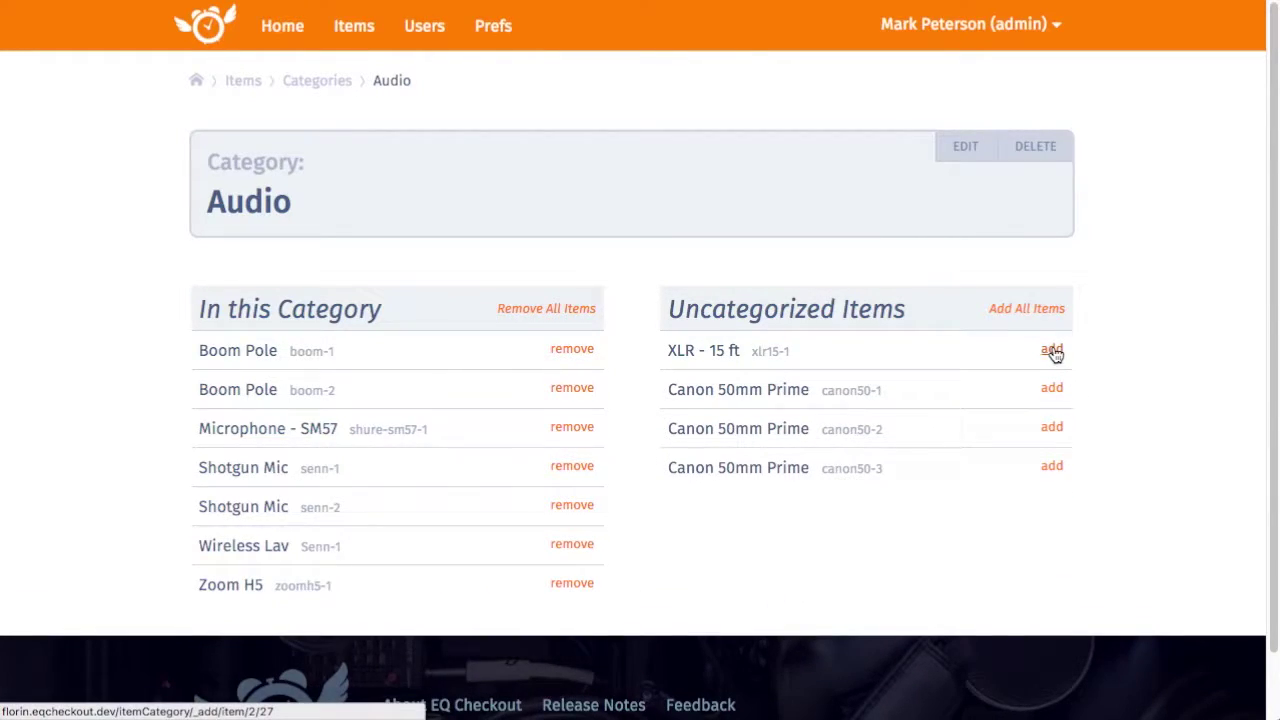
click(1051, 349)
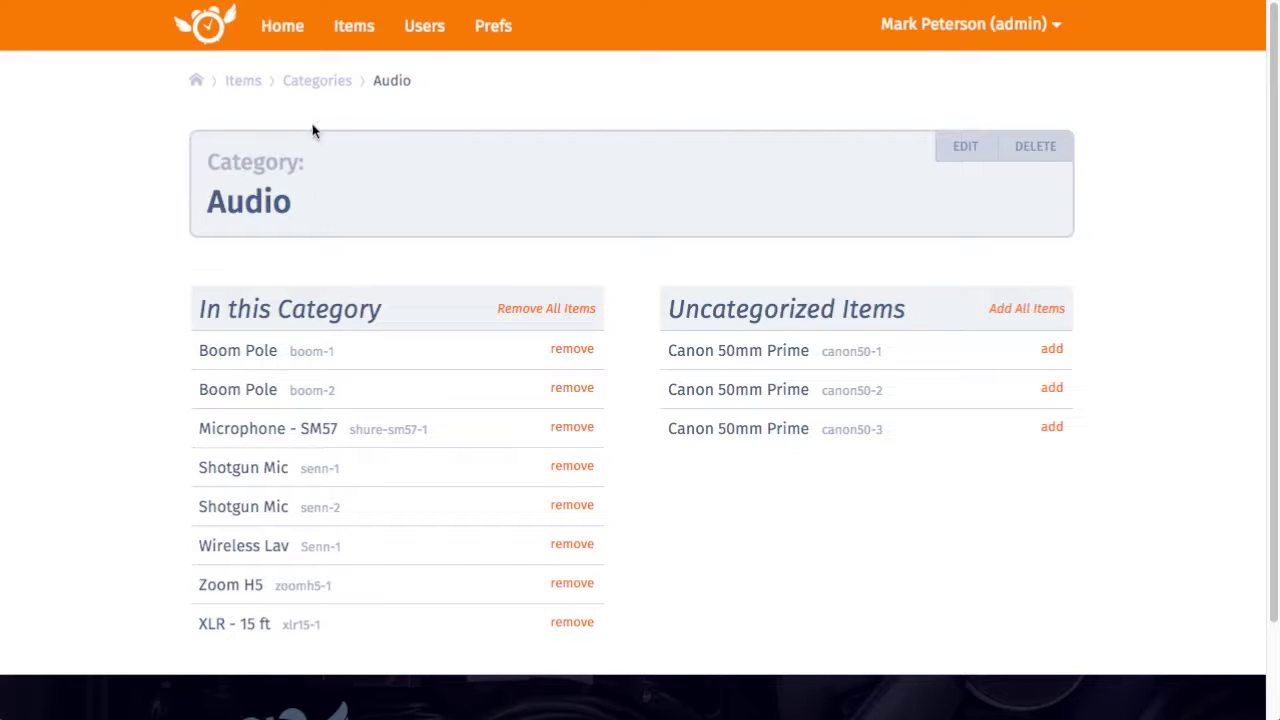
Revisit the Audio category's items, then return to the Categories list
click(318, 88)
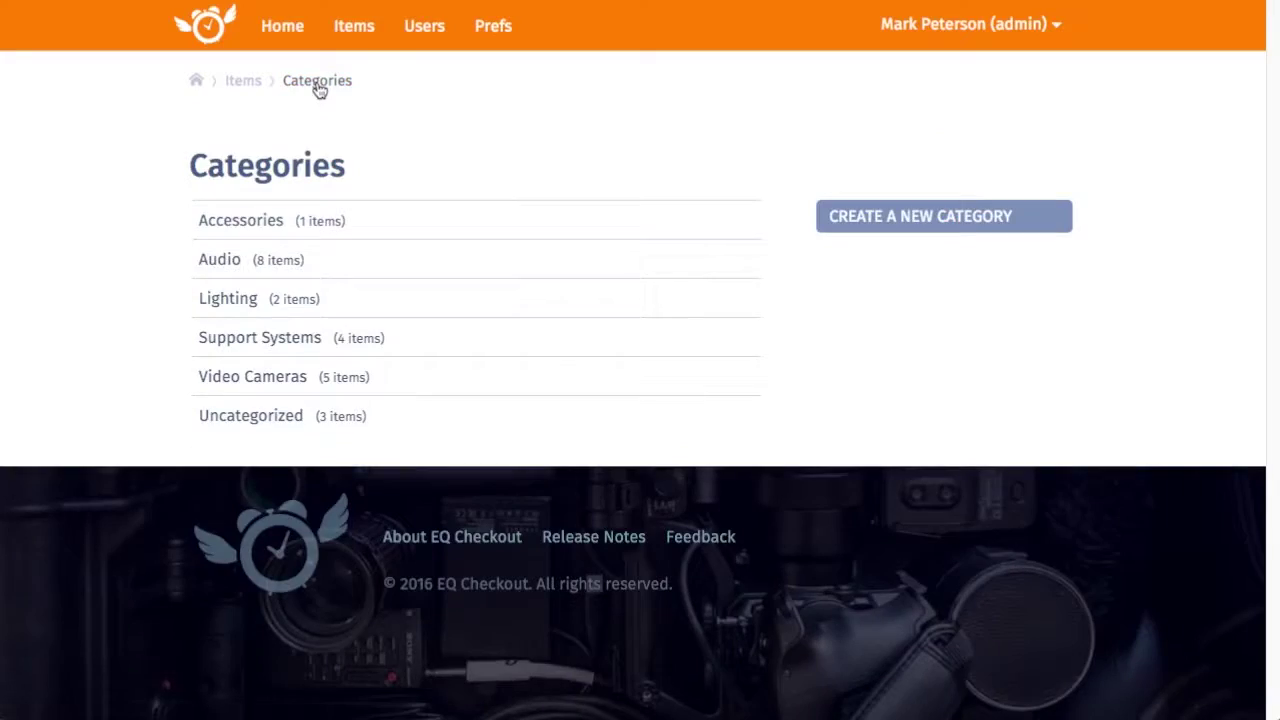
click(221, 265)
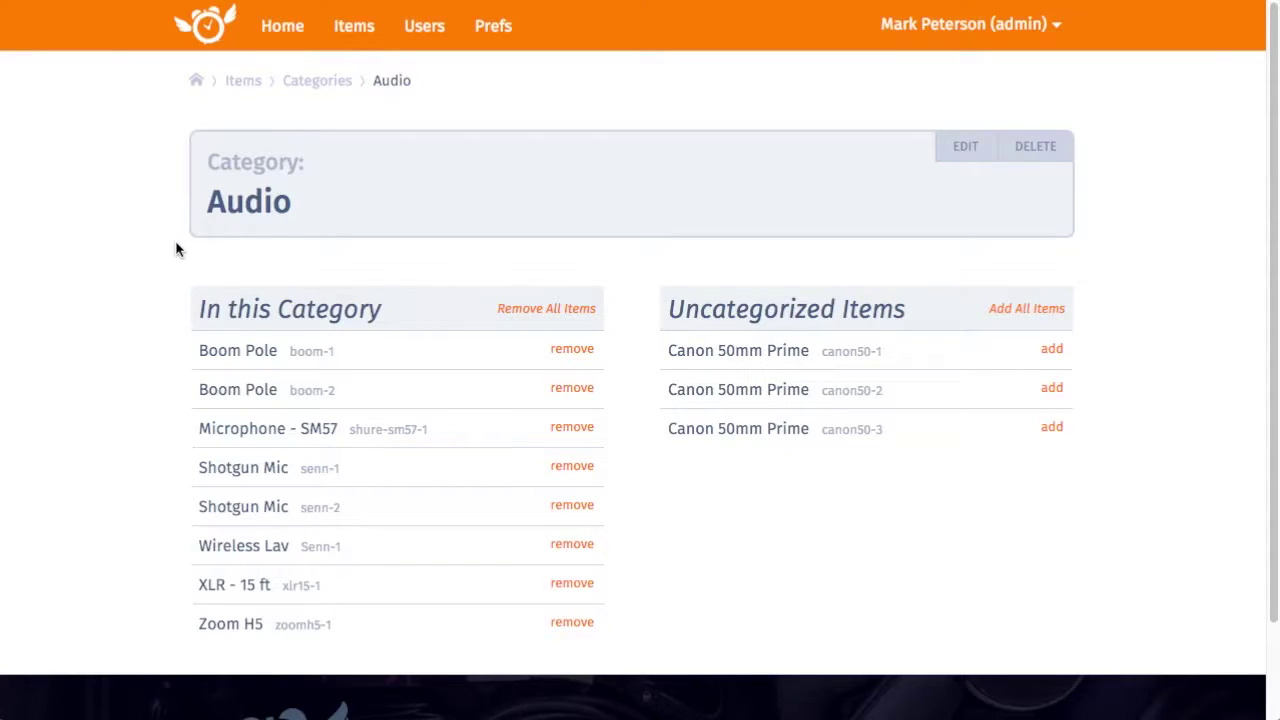
click(322, 82)
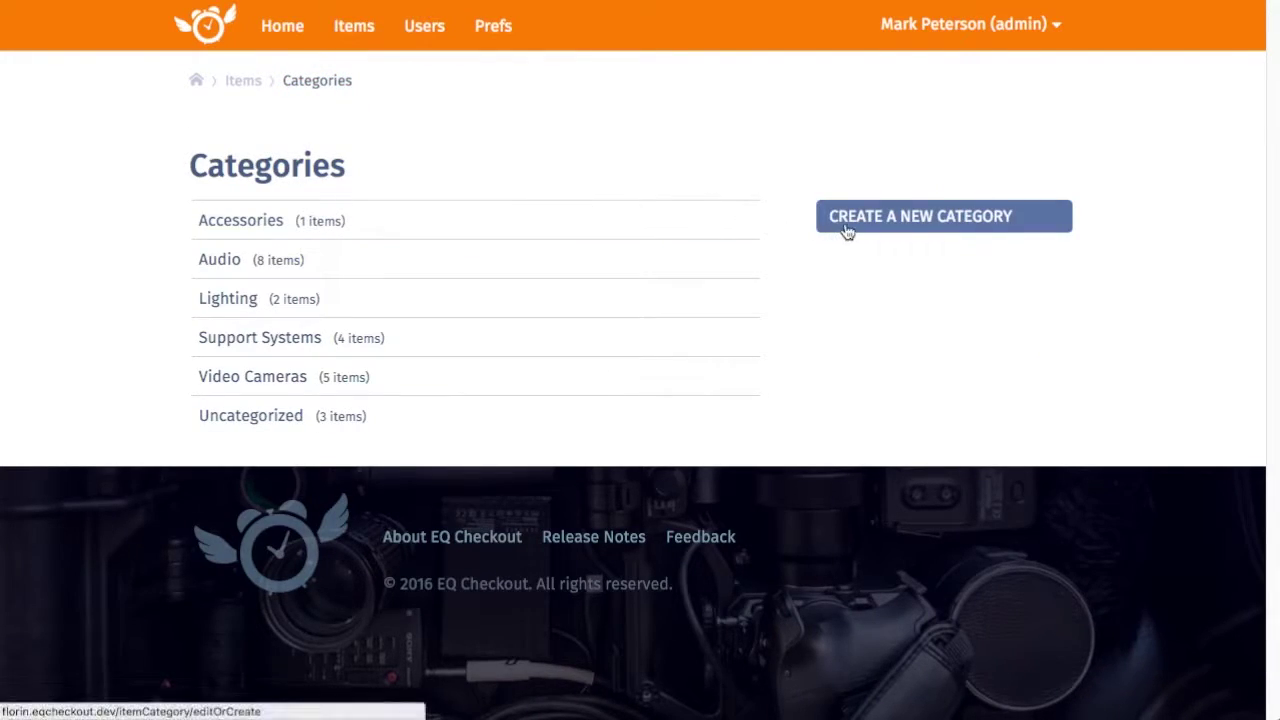
Create and save a new category named 'Audio - accessories'
click(846, 229)
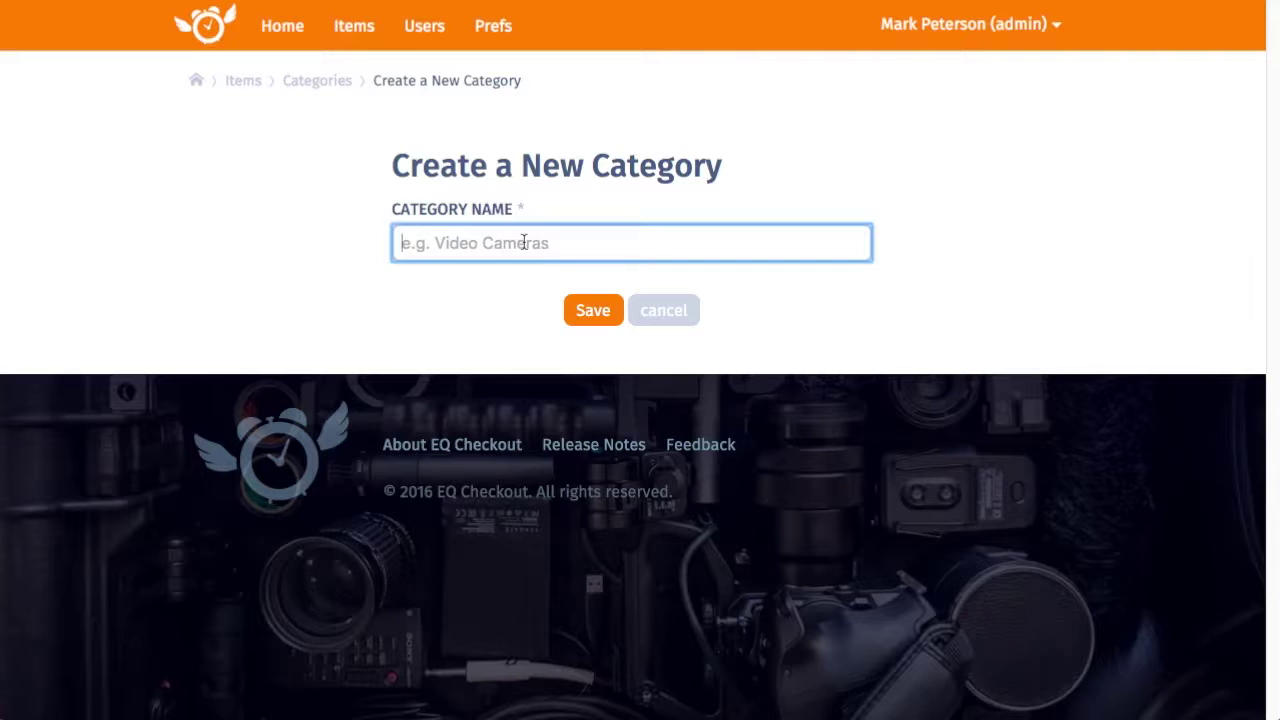
text(Audio -)
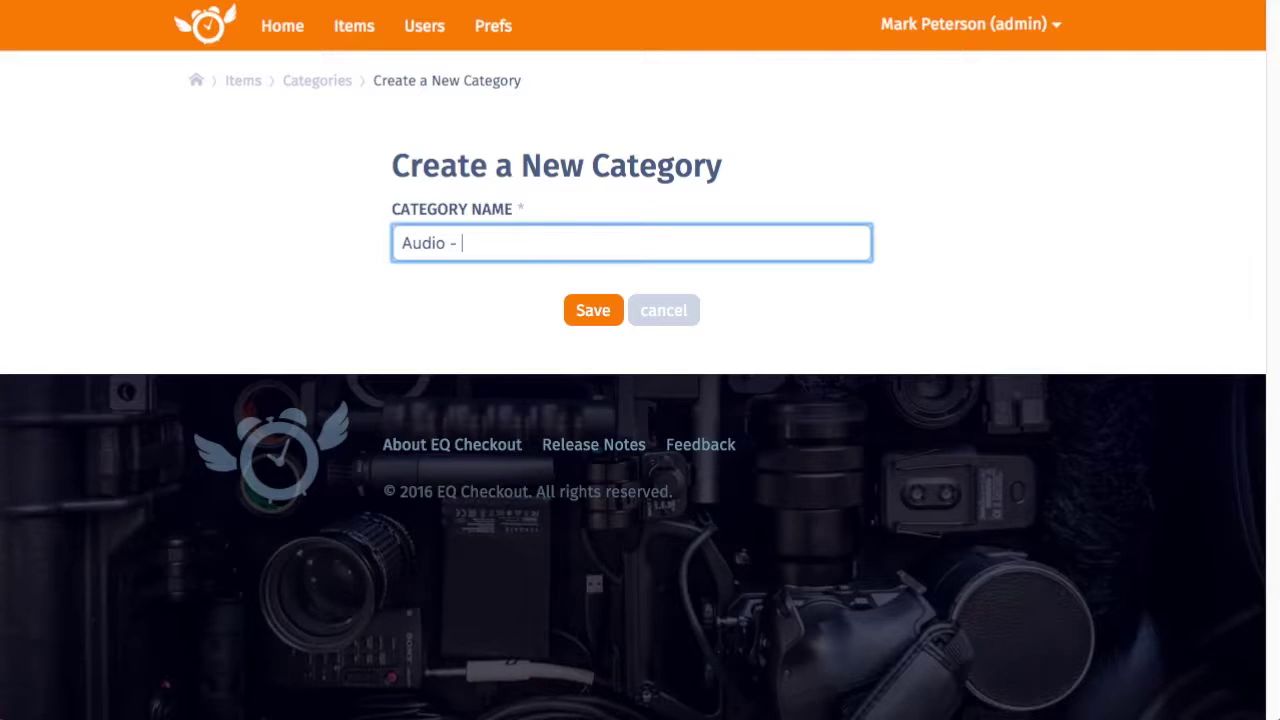
text( accessories)
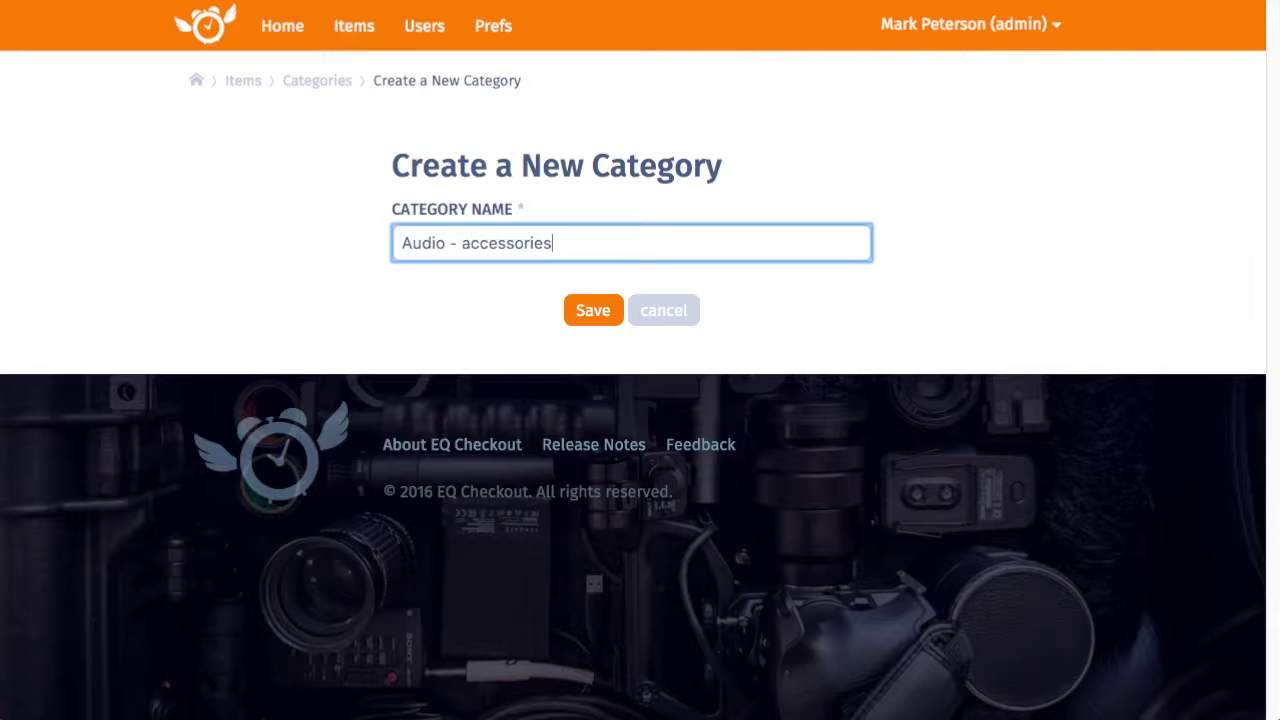
click(582, 306)
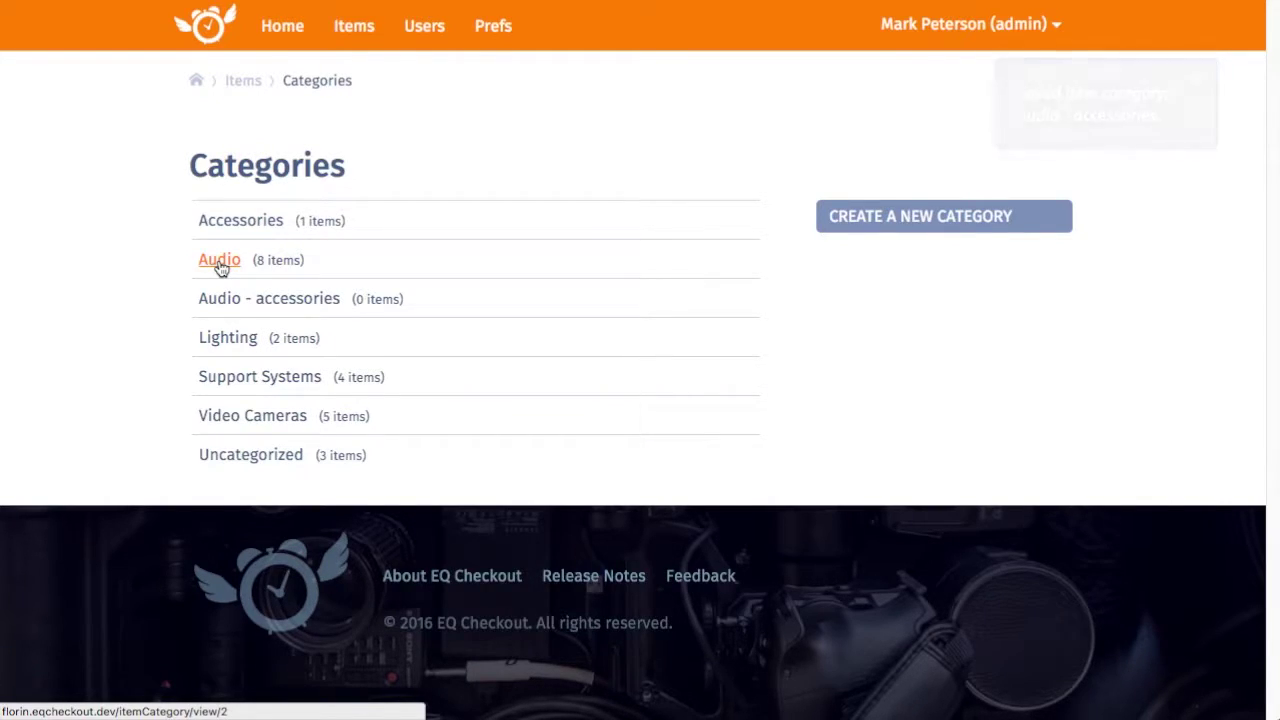
Append ' - microphones' to the Audio category name, save, and return to Categories
click(219, 262)
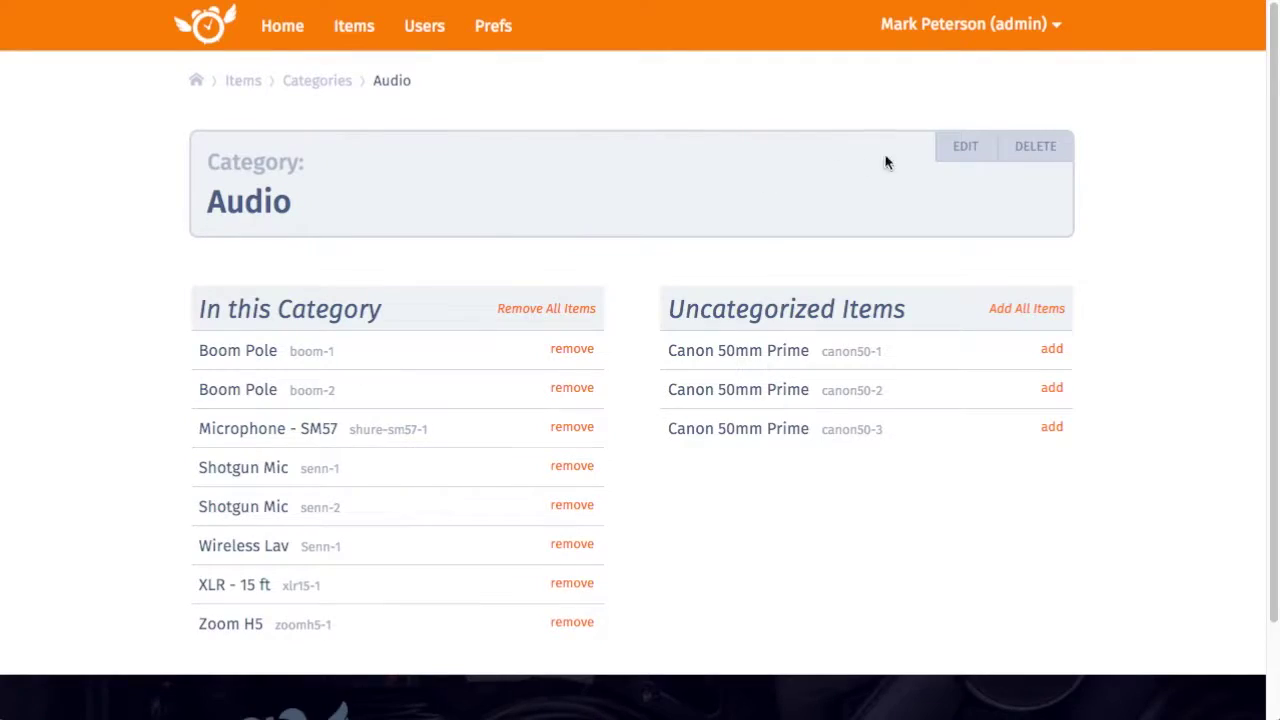
click(965, 150)
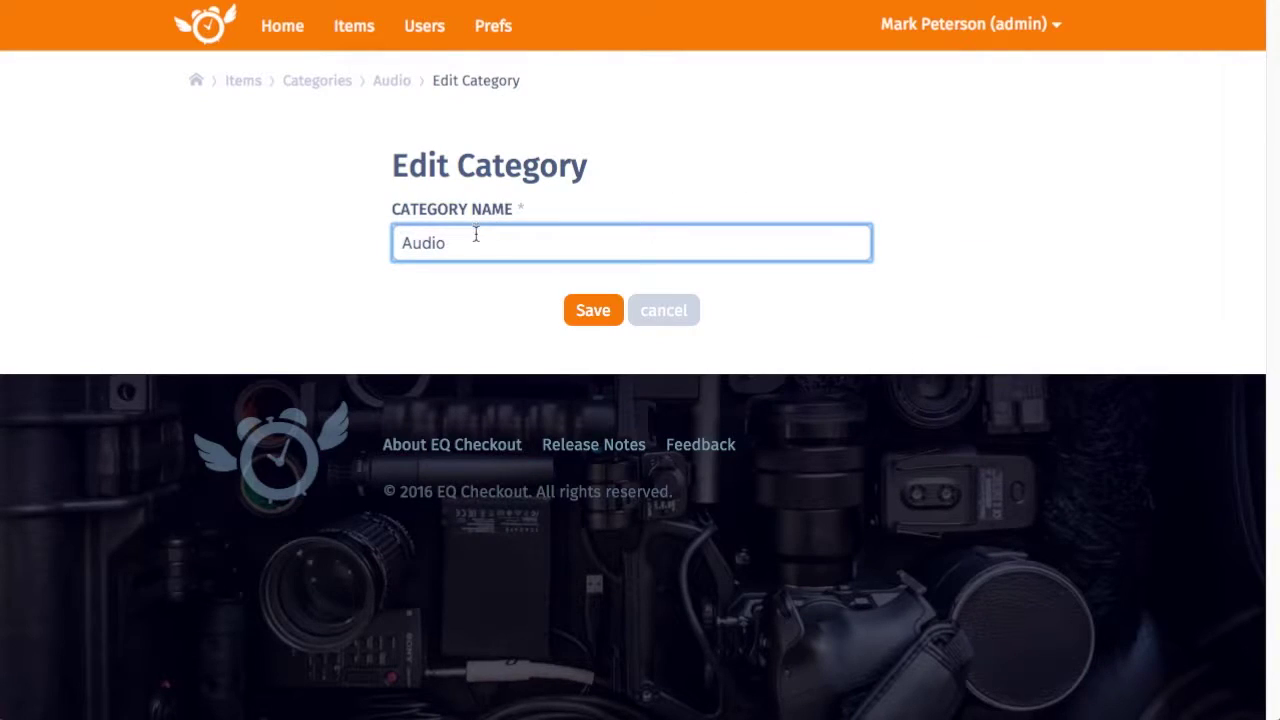
text(- microphones)
click(584, 308)
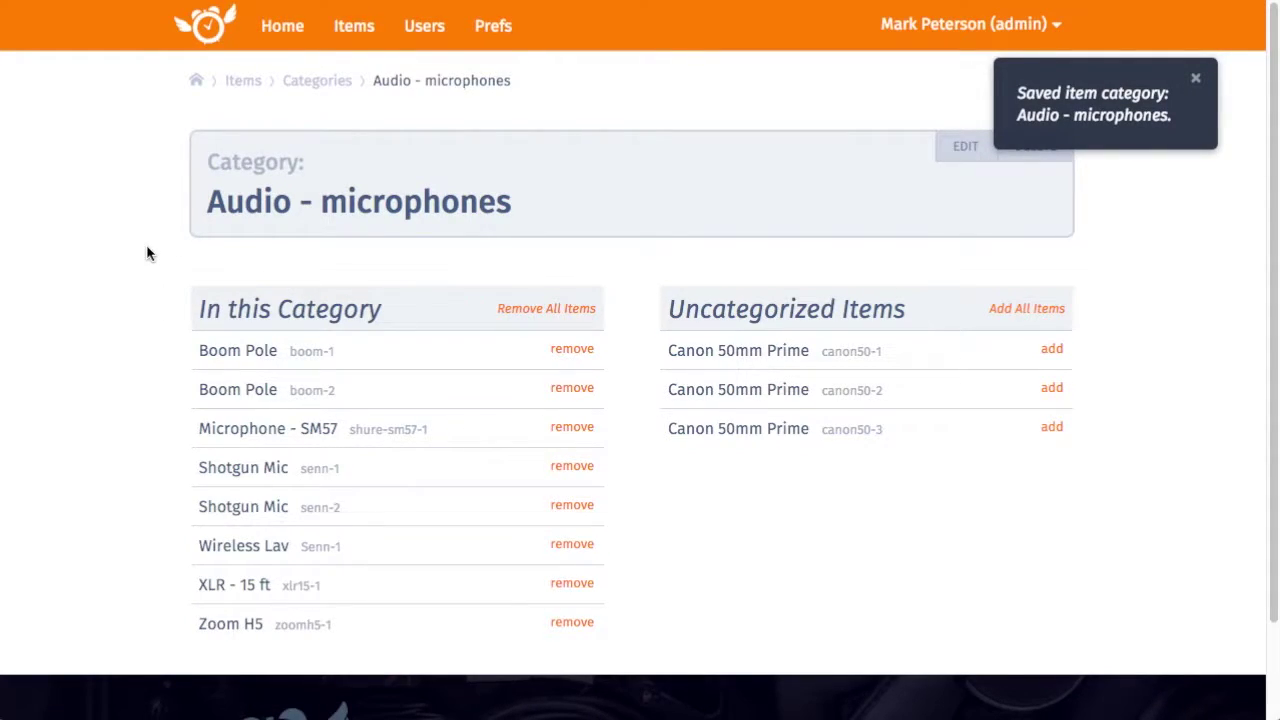
scroll(147, 253, down, 1)
scroll(147, 253, up, 1)
click(322, 80)
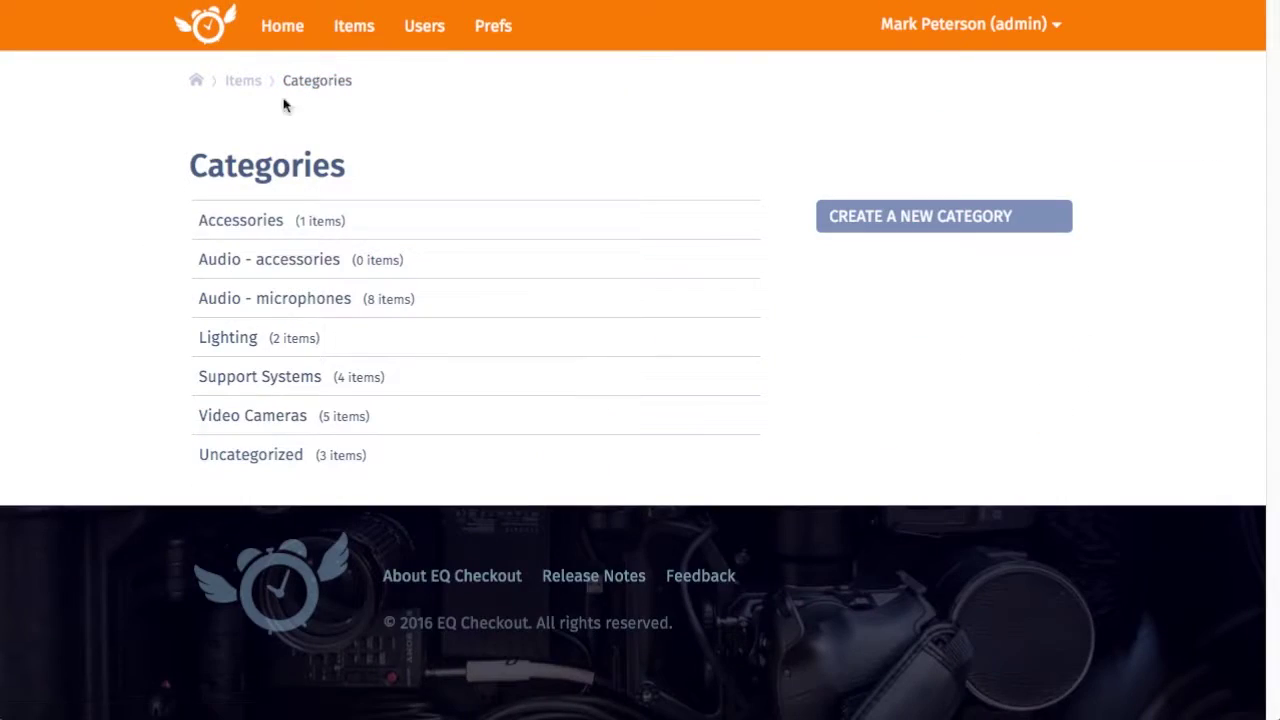
Remove both Boom Poles, the XLR - 15 ft and the Zoom H5 from Audio - microphones
click(327, 301)
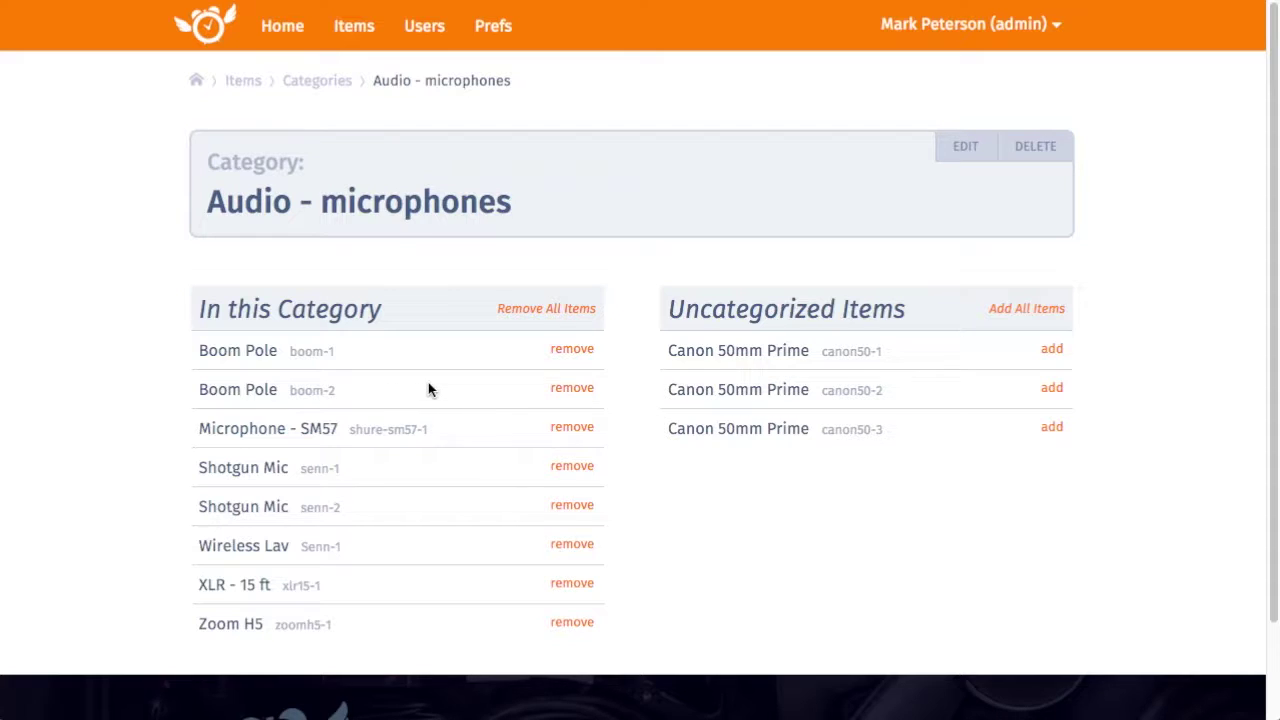
click(569, 351)
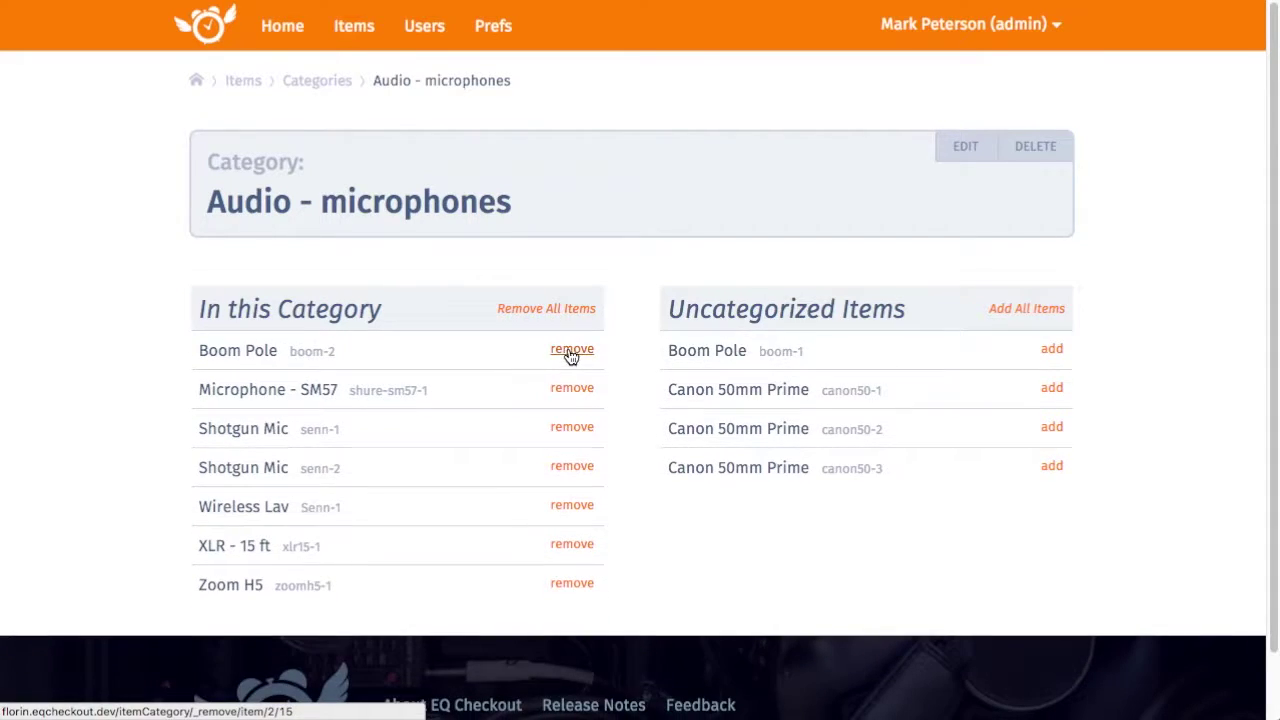
click(568, 353)
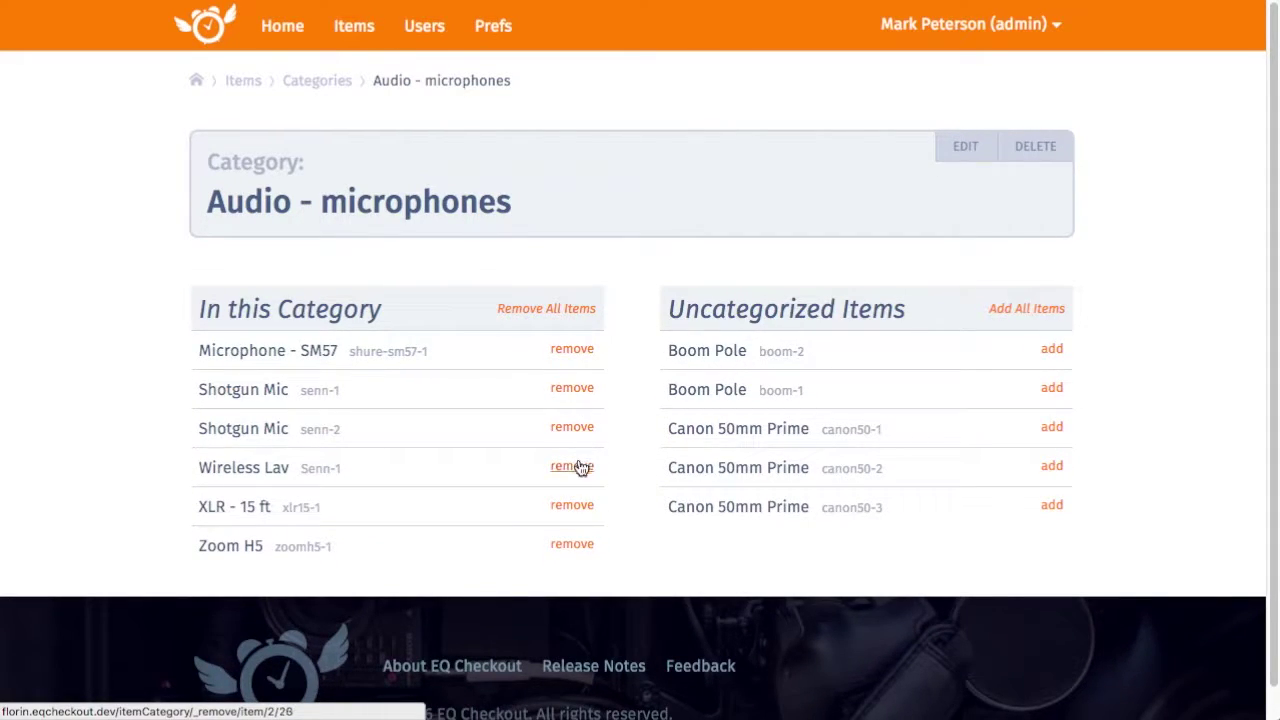
click(582, 510)
click(582, 510)
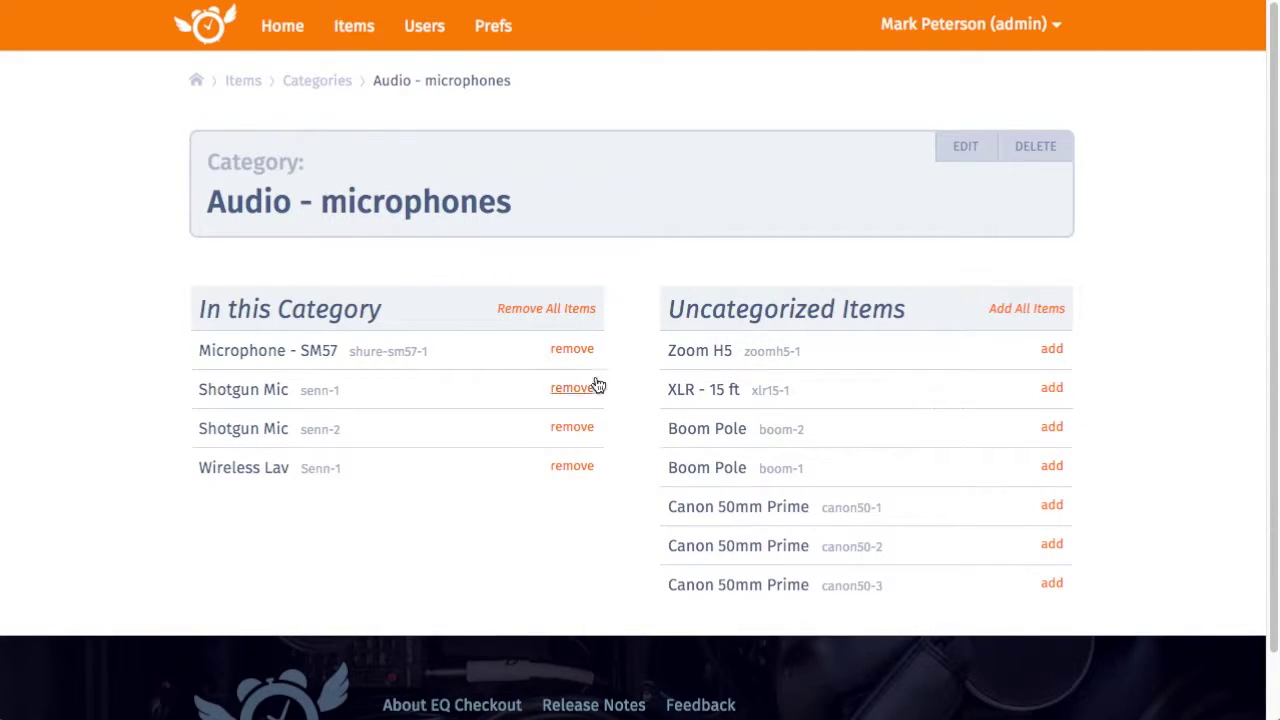
Add both Boom Poles, the XLR - 15 ft and the Zoom H5 to Audio - accessories, then check the category counts
click(315, 86)
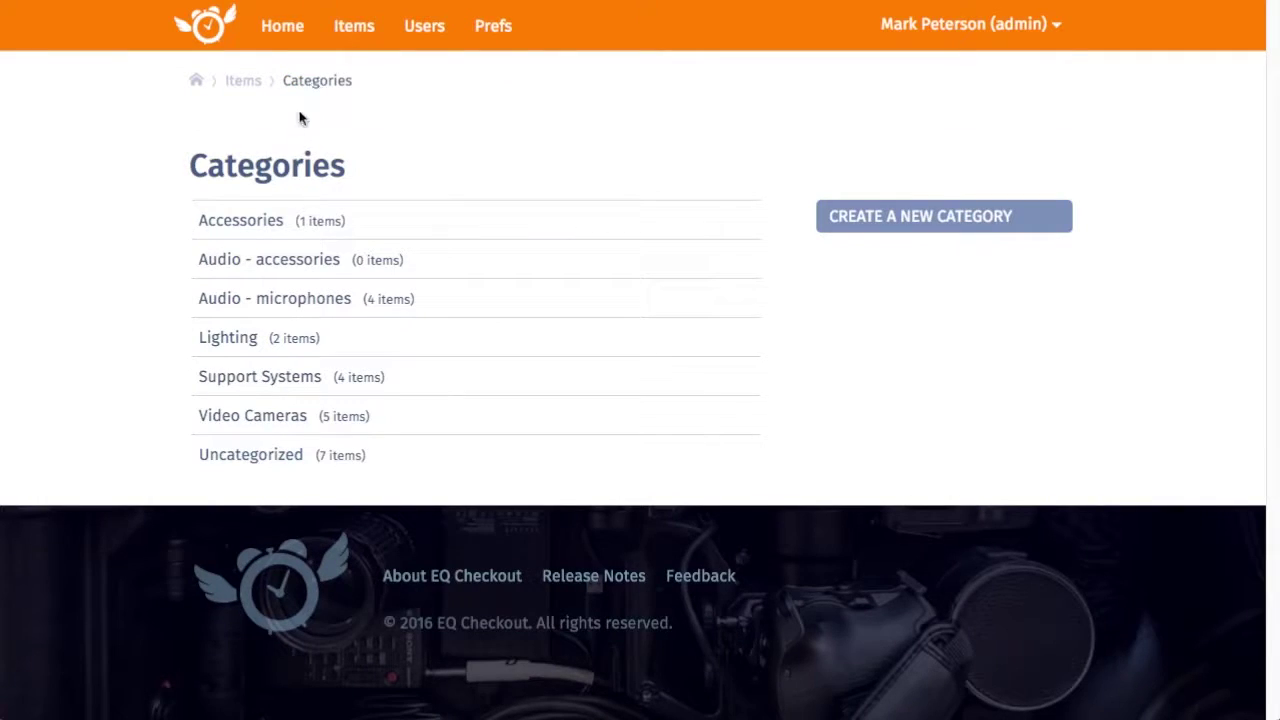
click(279, 264)
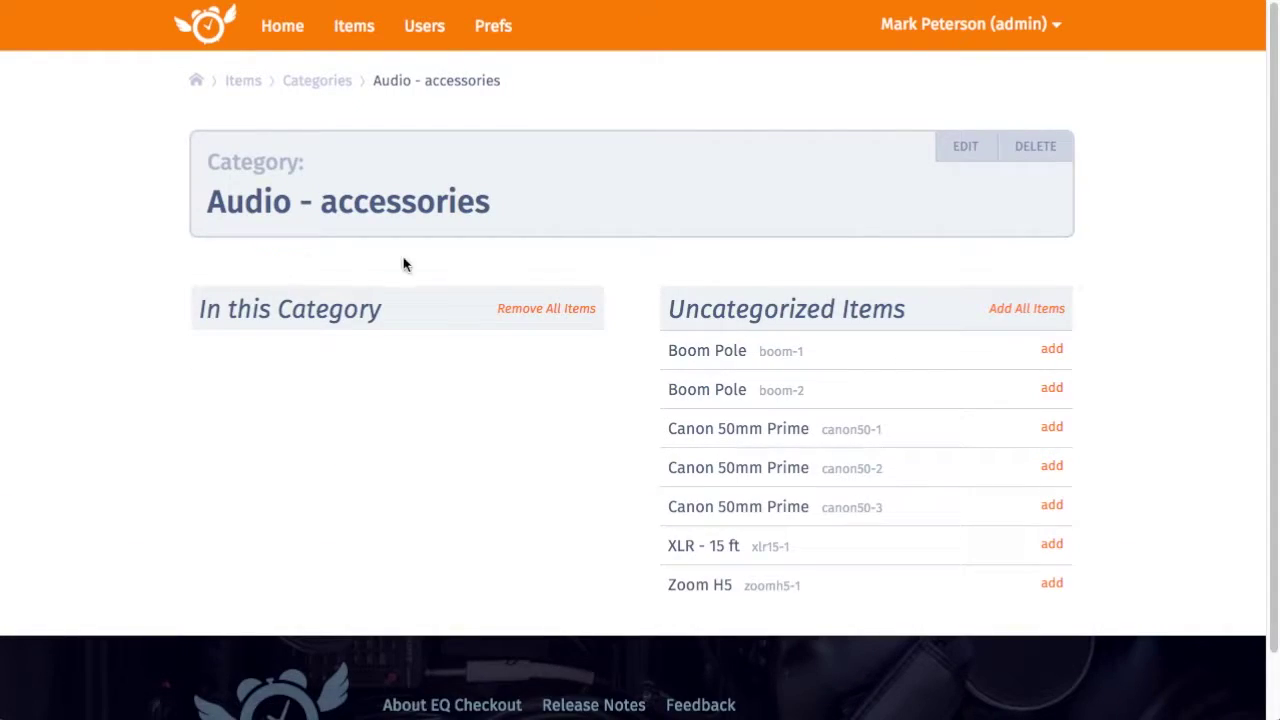
click(1049, 350)
click(1050, 350)
click(1051, 466)
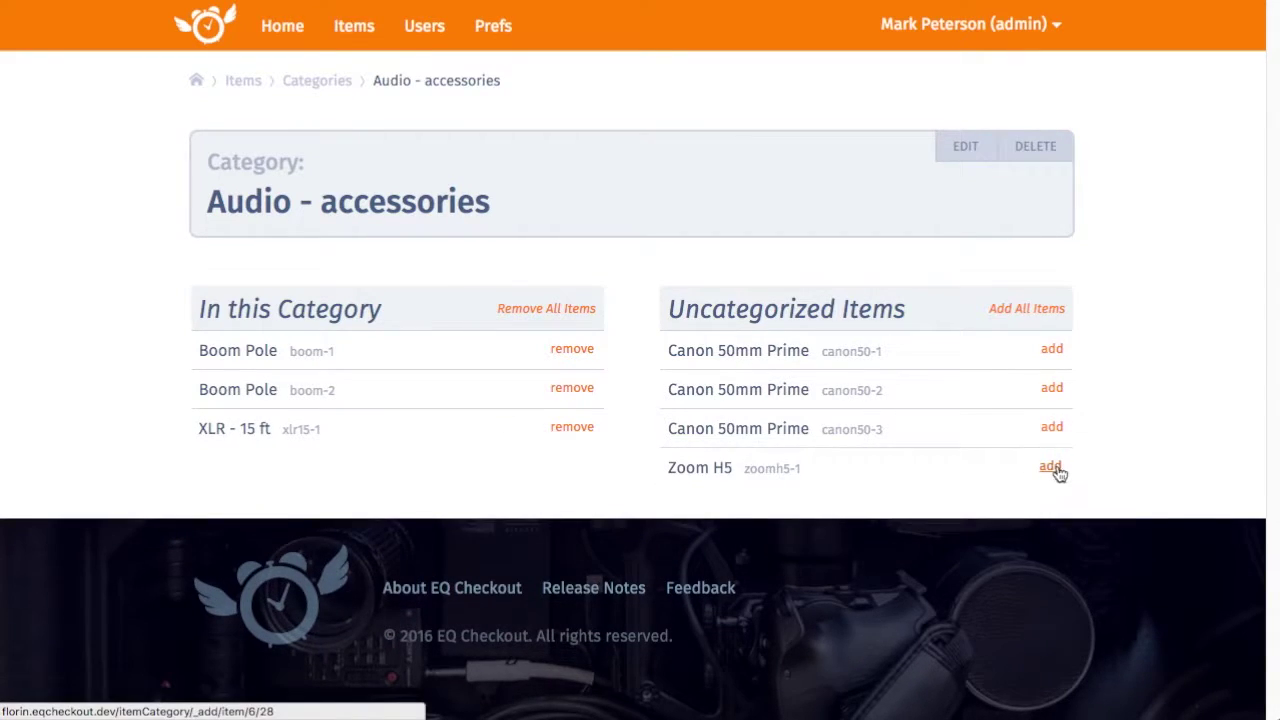
click(1052, 467)
click(304, 90)
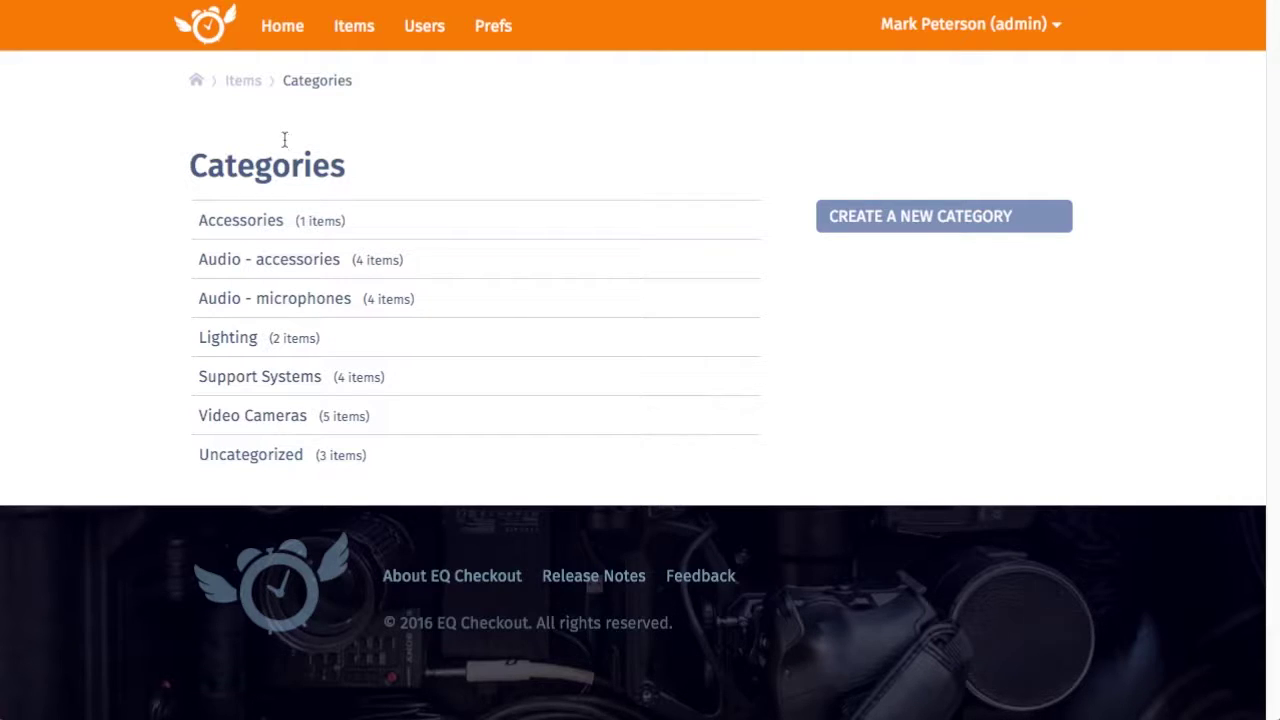
Start a new reservation from the home schedule with a return date of Tue, Aug 16
click(284, 32)
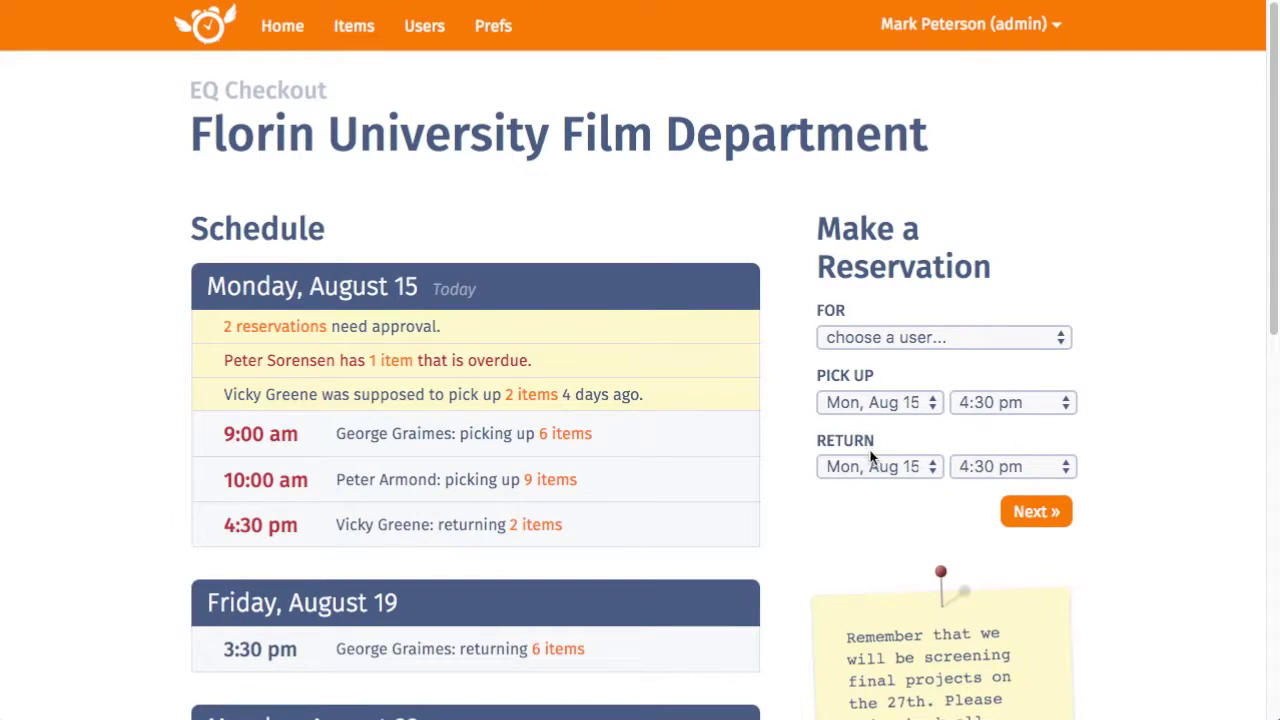
click(877, 466)
click(905, 499)
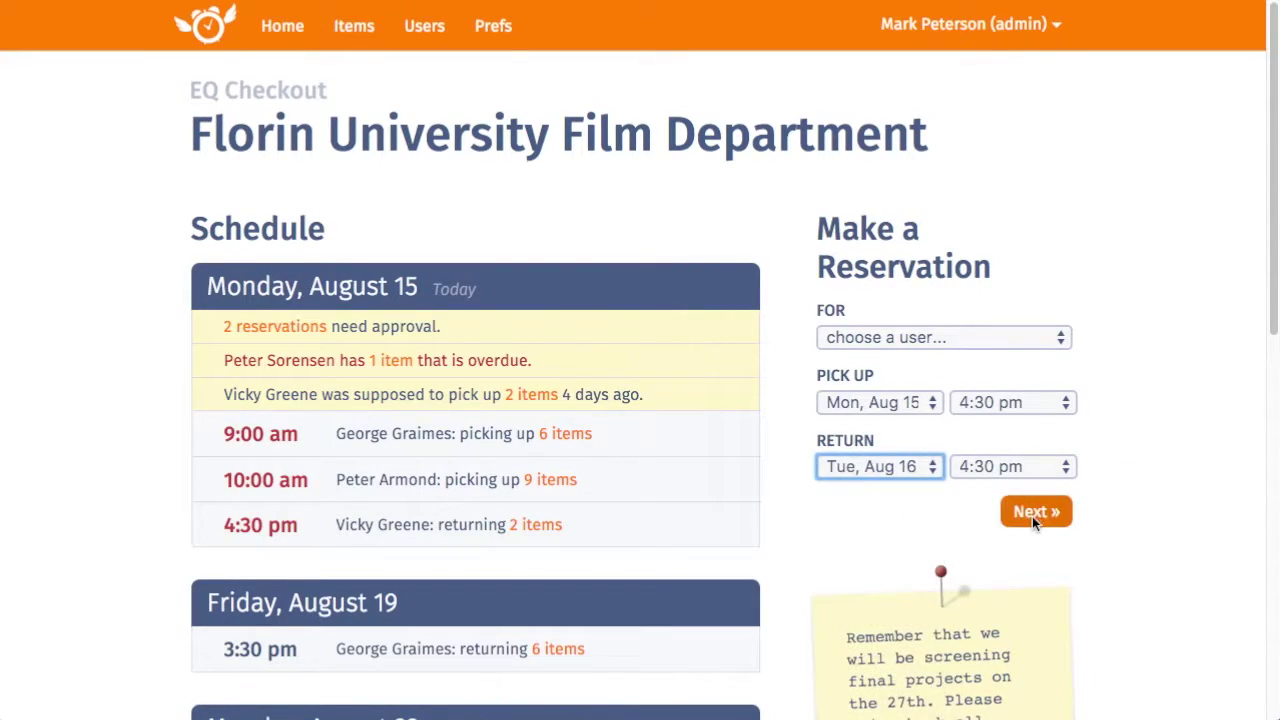
click(1032, 513)
Pick Audio - microphones in the reservation's category dropdown, then go back to the Items list
click(917, 302)
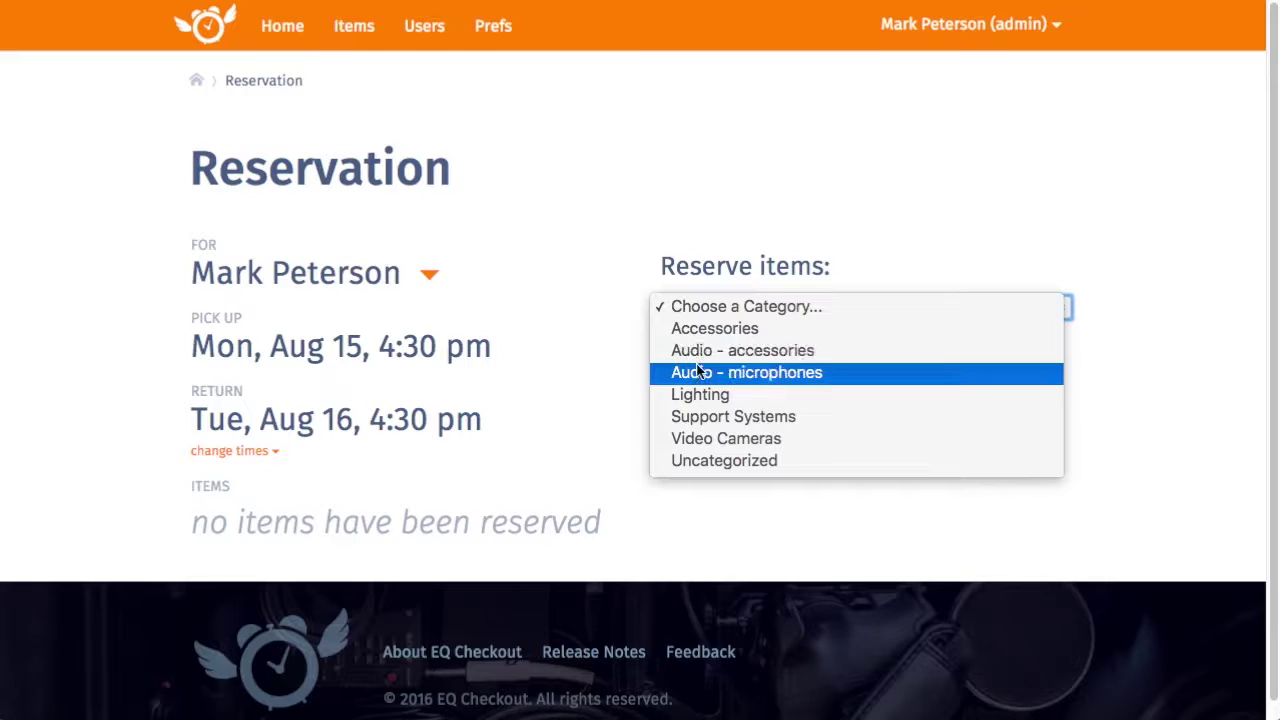
click(764, 374)
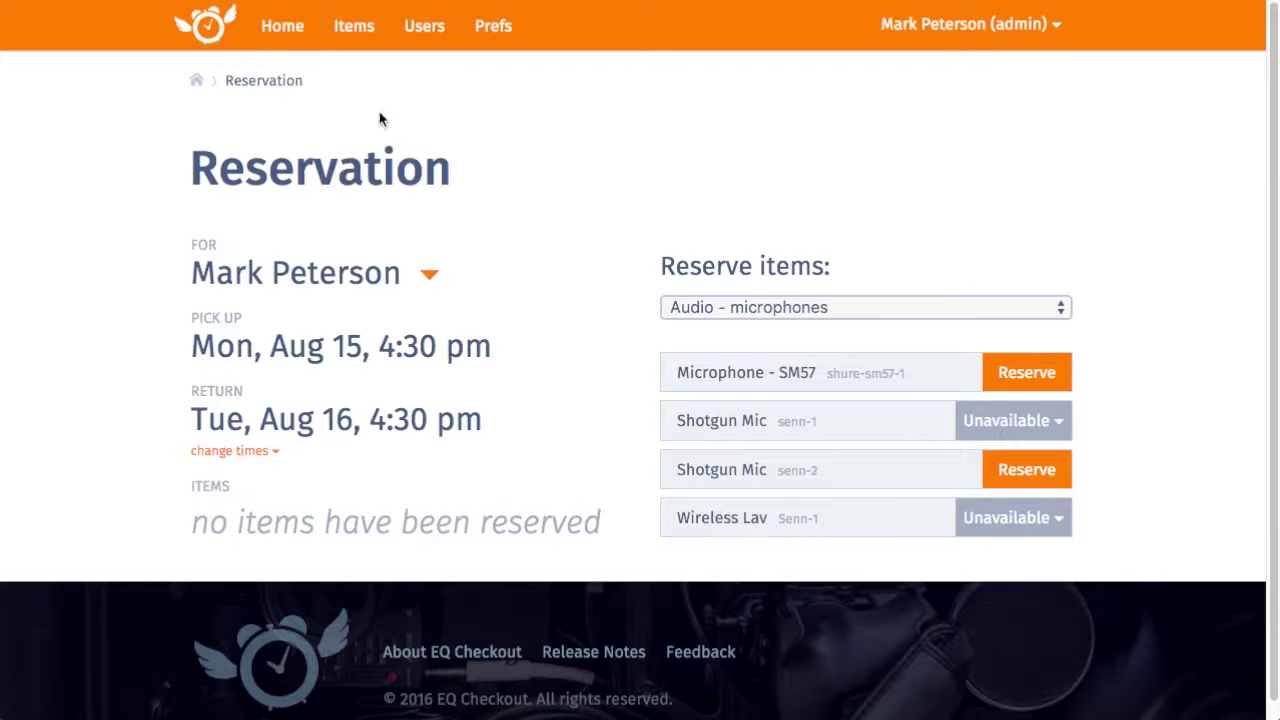
click(358, 30)
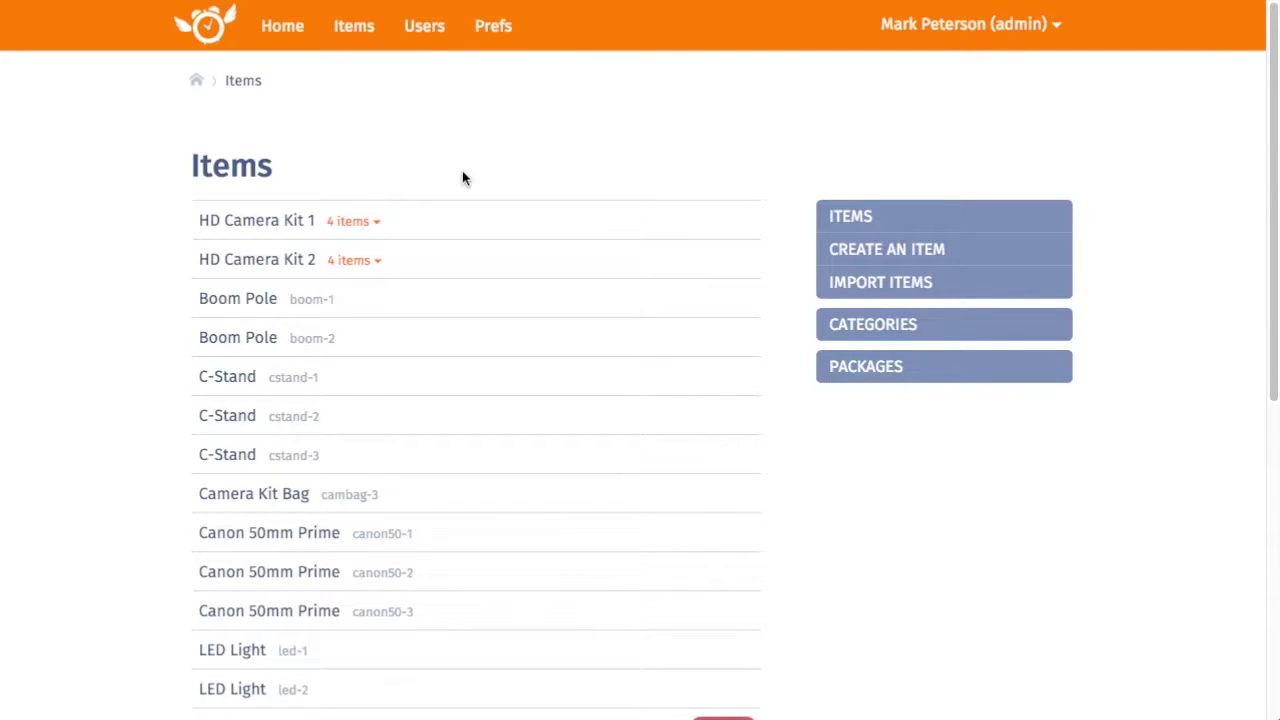